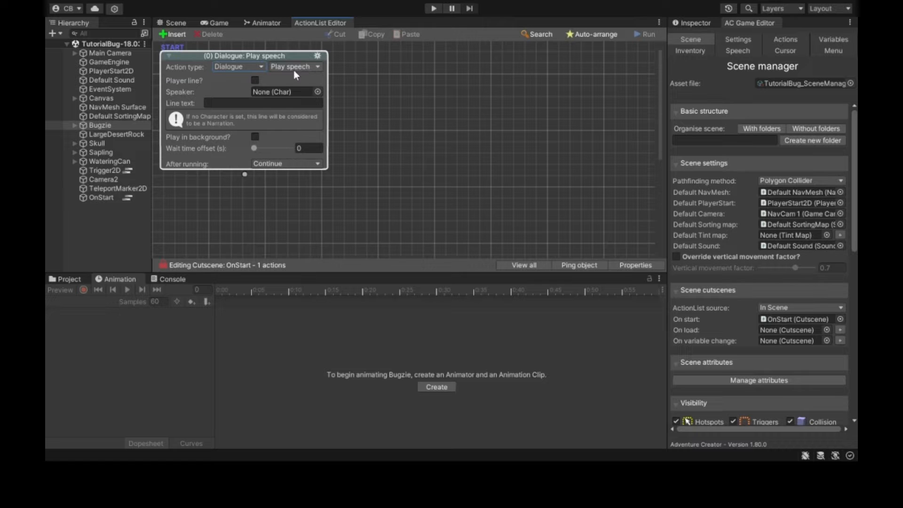
Make the Play speech action a player line with the text "Hi, I'm Bugzie. What's your name?".
left_click(255, 81)
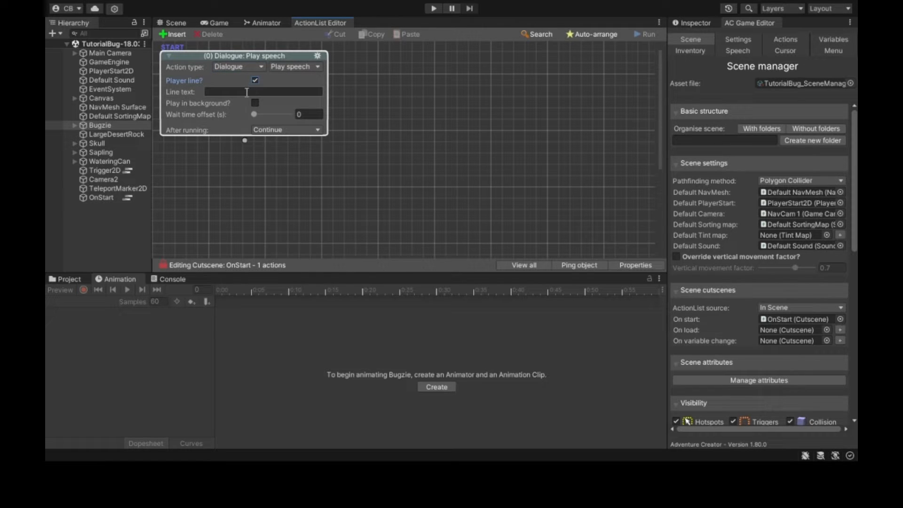
left_click(246, 93)
type("Hi, I'm Bugzie. What's your name?")
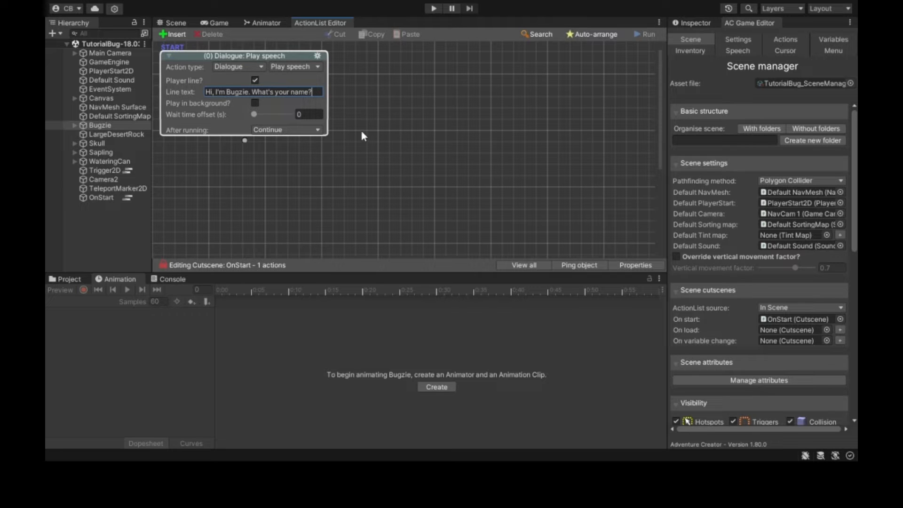
Run the game to check the opening speech line, stop it, and return to the OnStart cutscene and scene view.
left_click(427, 9)
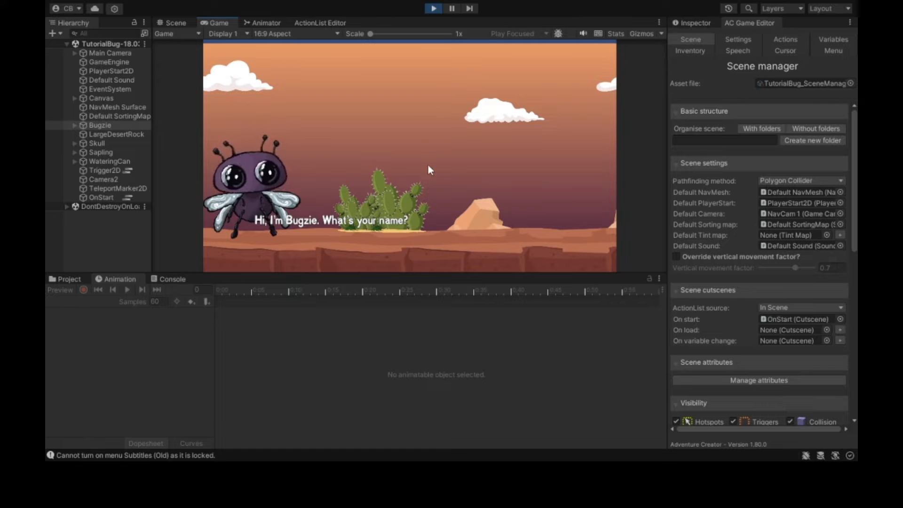
left_click(433, 9)
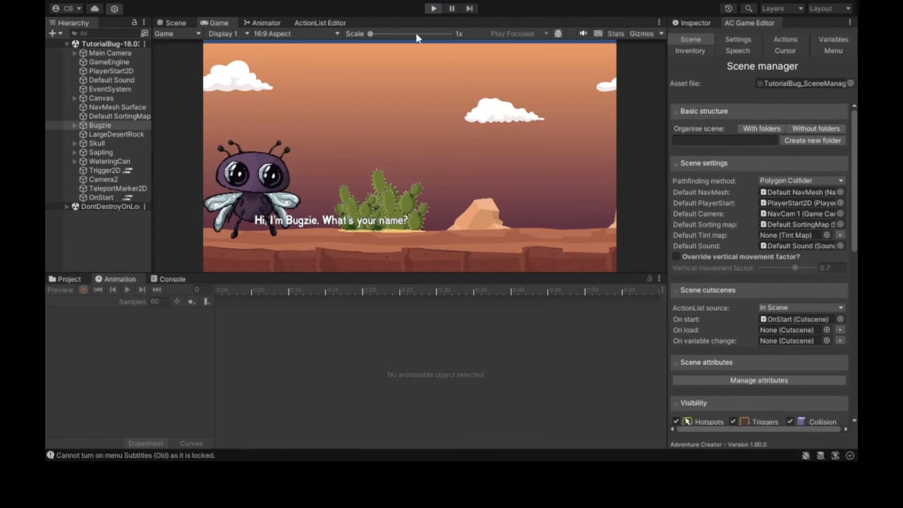
left_click(337, 23)
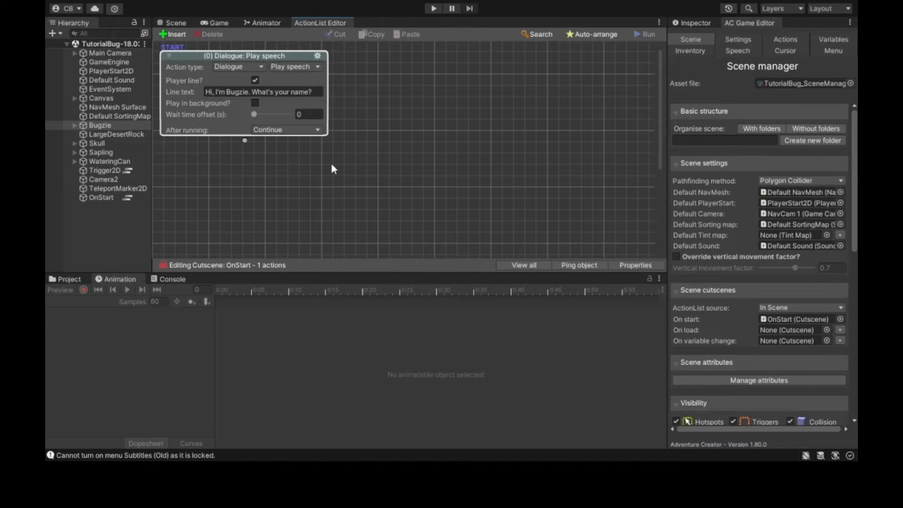
left_click(182, 23)
Create a new menu in the Menu manager and name it SaveName.
scroll(377, 210, "down", 2)
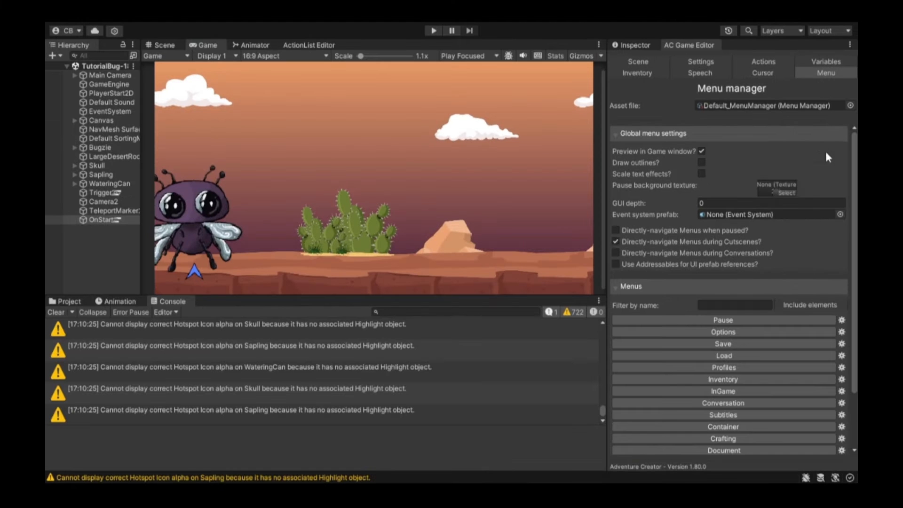
scroll(831, 261, "down", 3)
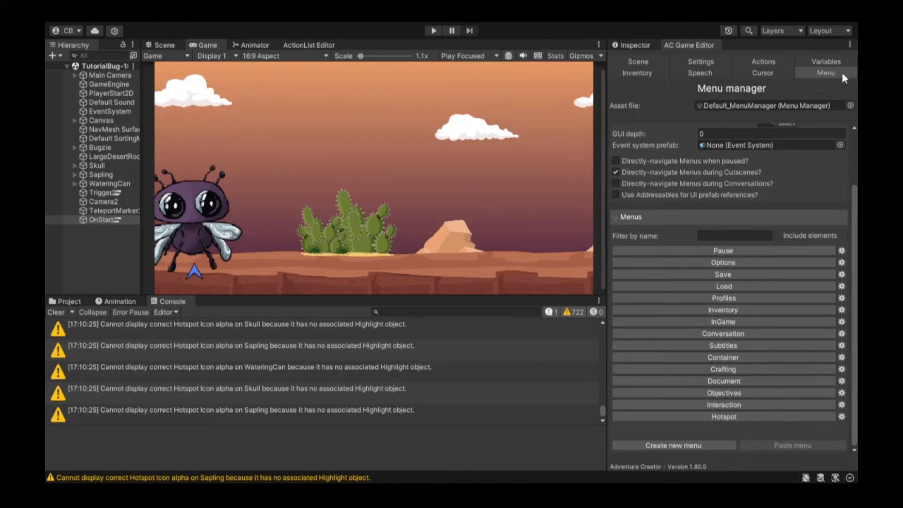
left_click(693, 445)
scroll(778, 345, "down", 5)
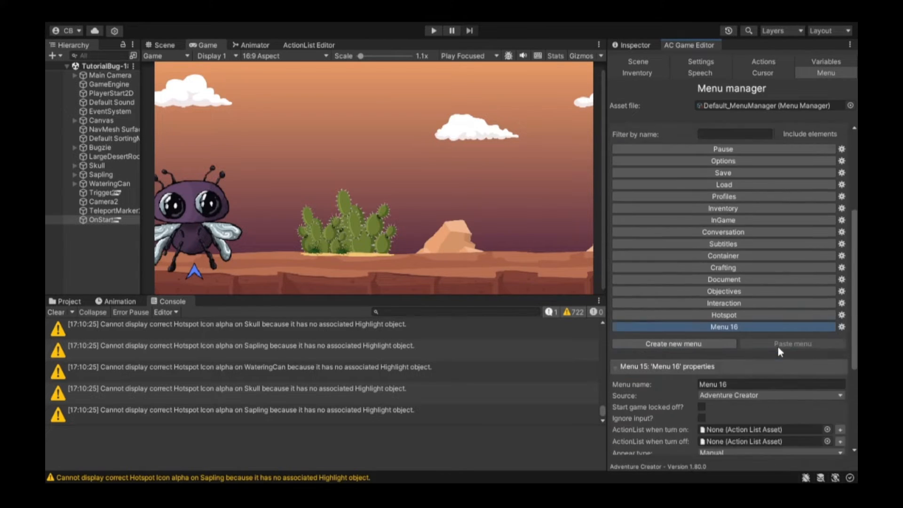
left_click(758, 352)
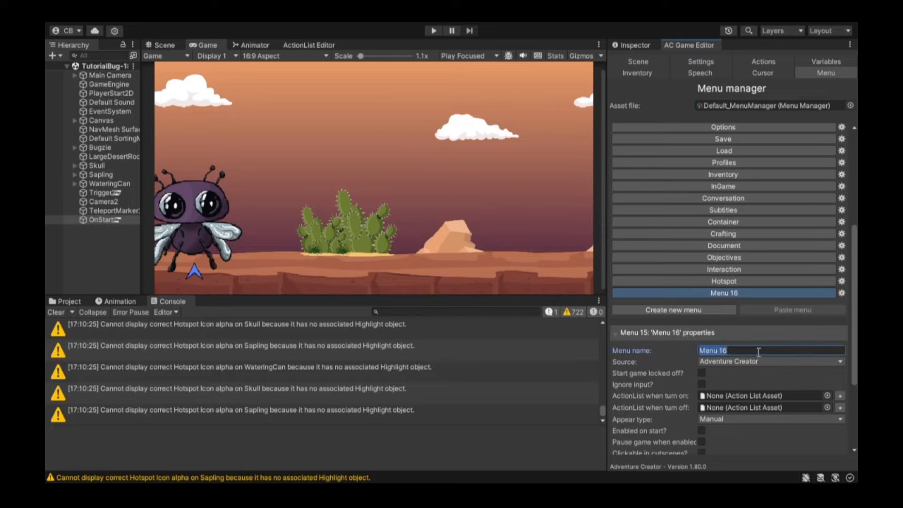
type("SaveName")
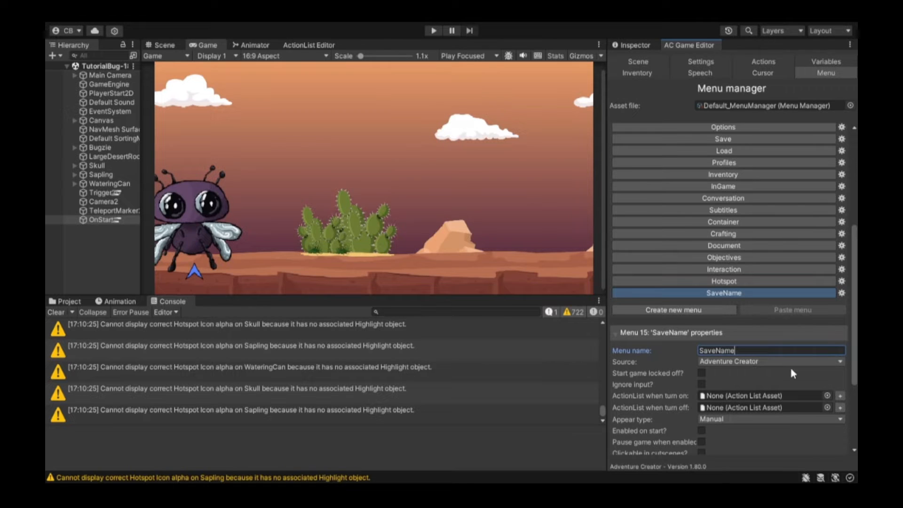
Add an Input element to the SaveName menu and set its character limit to 25.
scroll(790, 366, "down", 3)
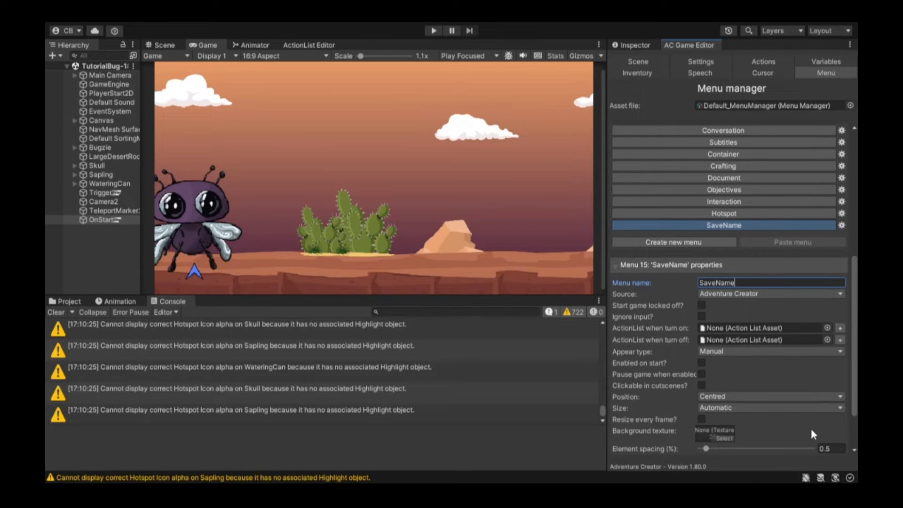
scroll(809, 426, "down", 3)
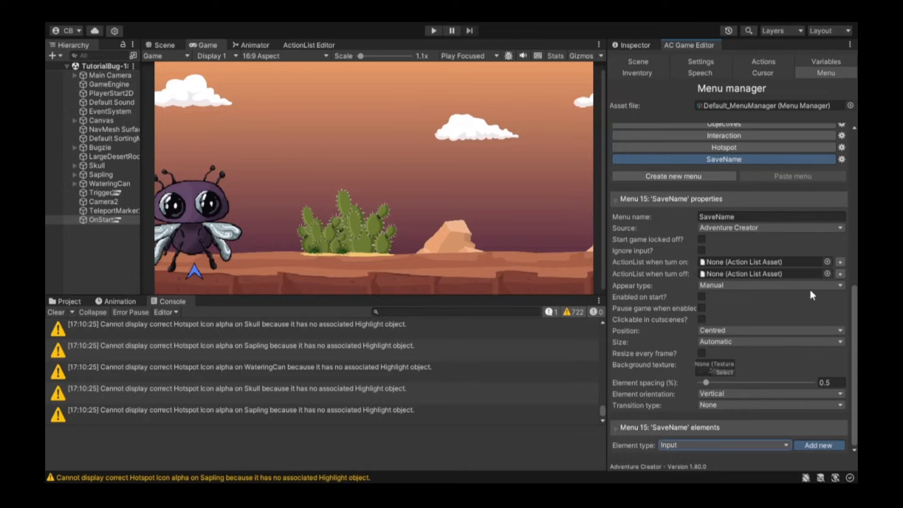
scroll(811, 291, "down", 7)
scroll(811, 290, "down", 2)
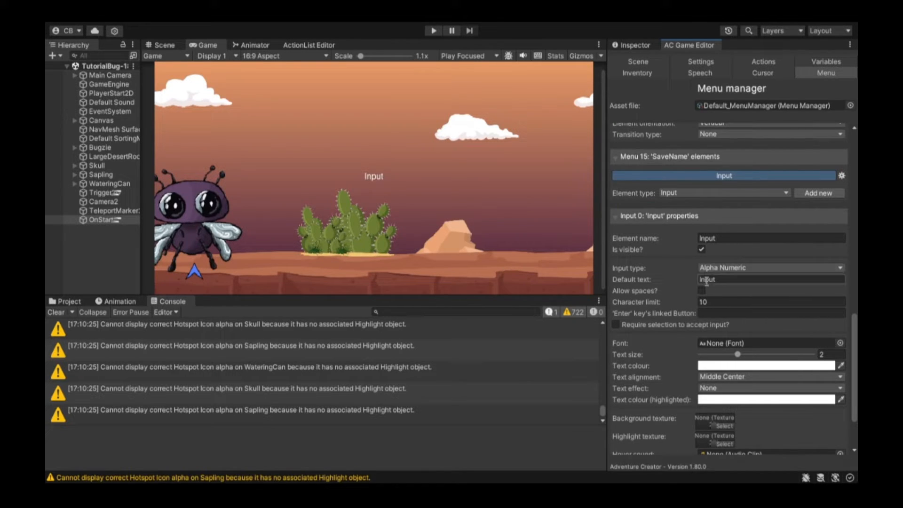
type("25")
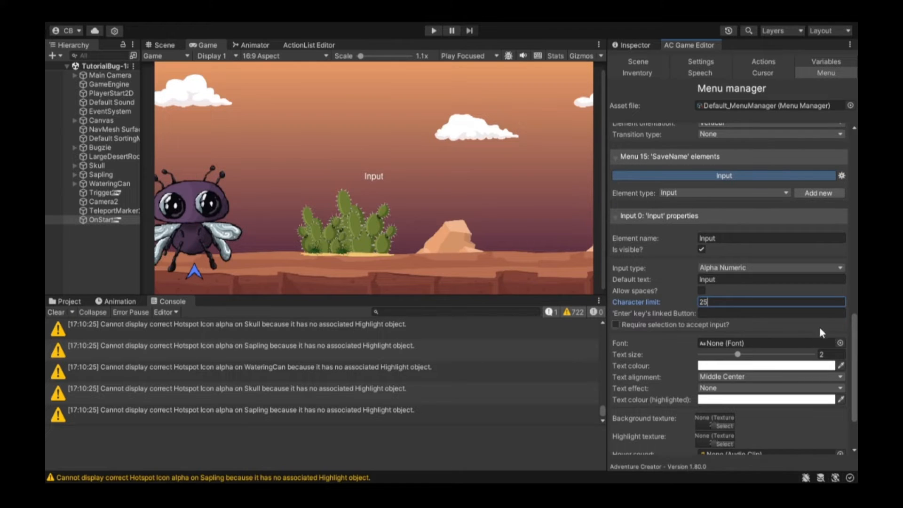
Add a Button element to the SaveName menu and name the element Save.
scroll(820, 326, "down", 2)
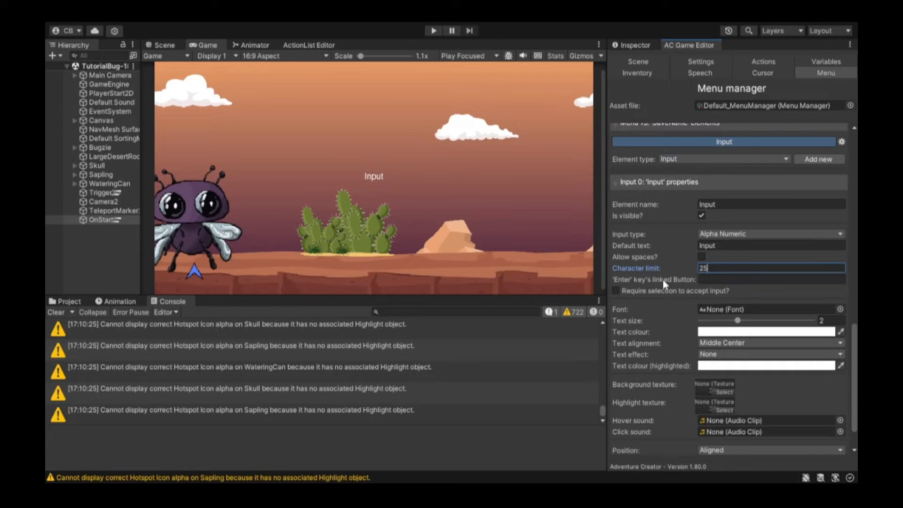
scroll(759, 224, "up", 3)
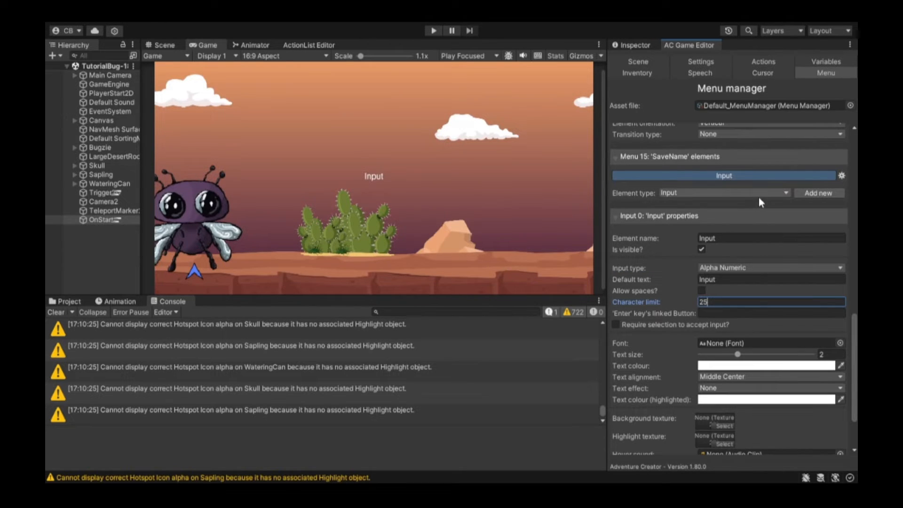
left_click(727, 193)
left_click(820, 192)
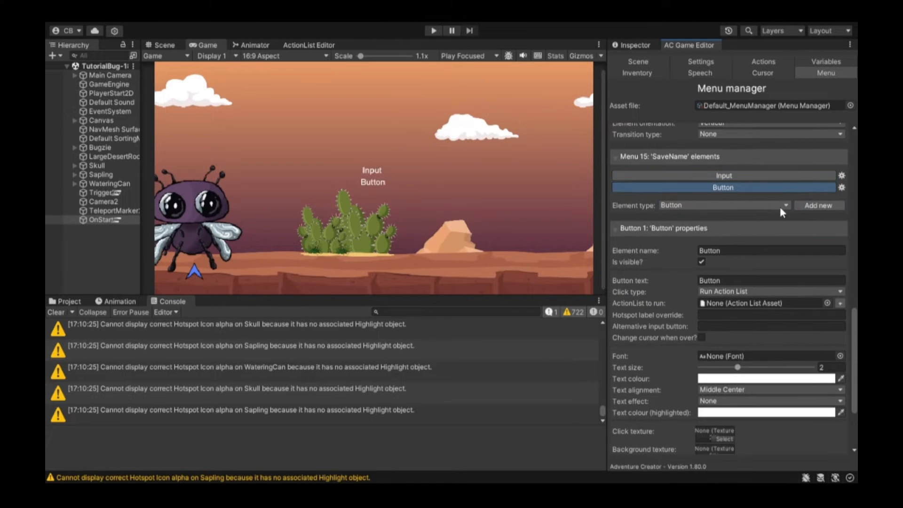
scroll(758, 240, "down", 2)
left_click(735, 219)
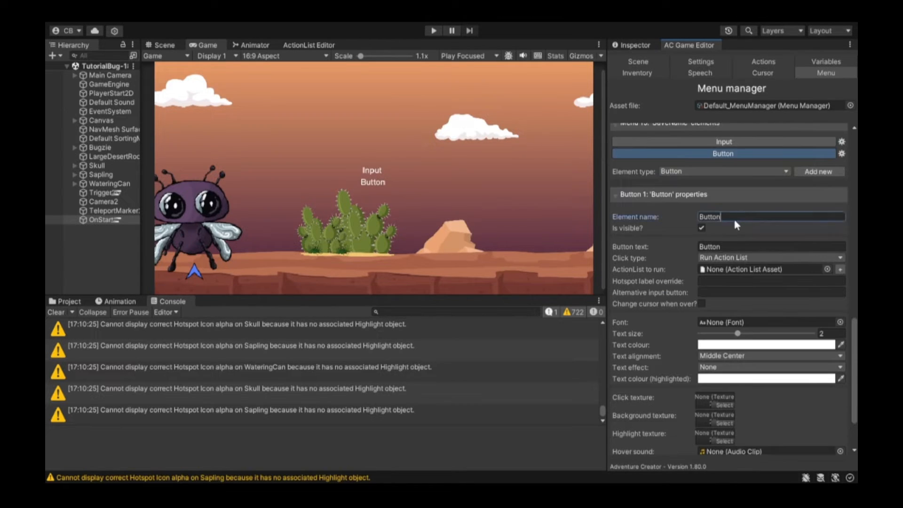
type("Save")
Set the Save button's position to Relative To Menu Size and its size to Manual with a width of 5.9.
scroll(752, 321, "down", 2)
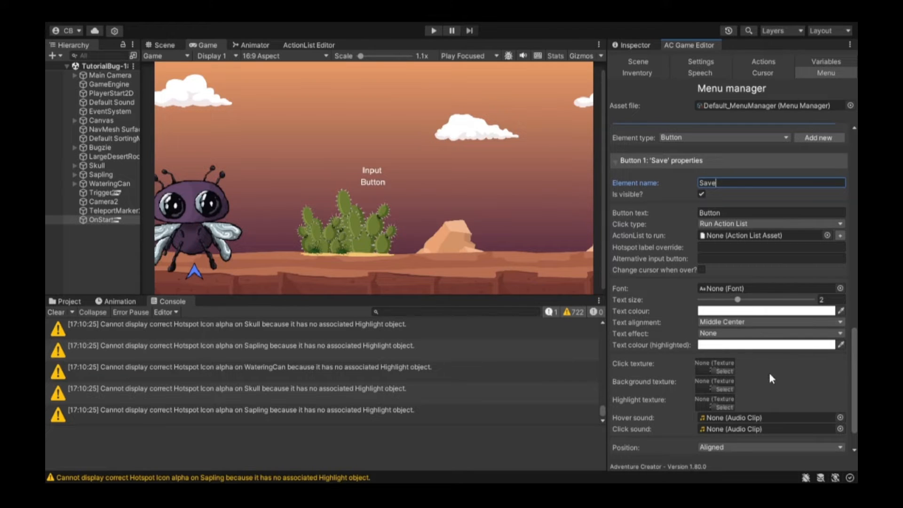
scroll(770, 378, "down", 2)
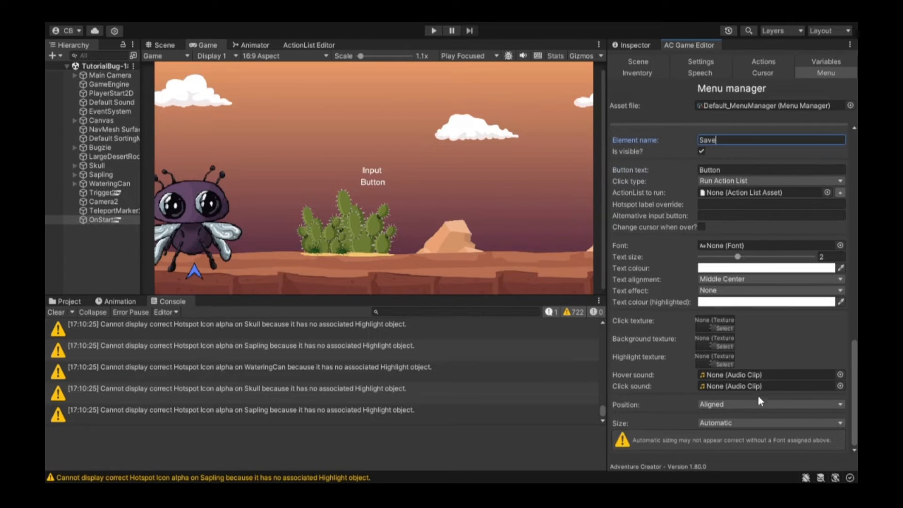
left_click(744, 445)
left_click(741, 432)
left_click(742, 458)
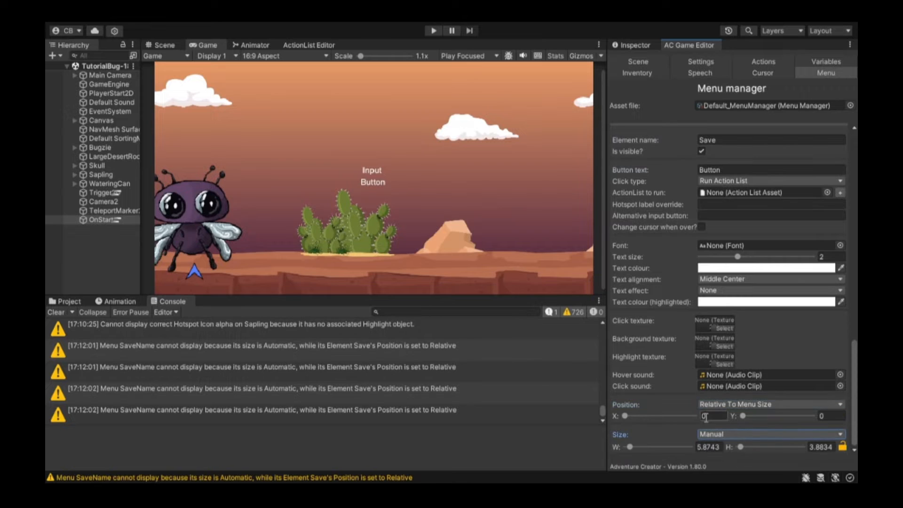
mouse_move(625, 416)
left_mouse_down()
mouse_move(640, 418)
mouse_move(619, 413)
left_mouse_up()
mouse_move(631, 447)
left_mouse_down()
mouse_move(639, 449)
mouse_move(628, 447)
left_mouse_up()
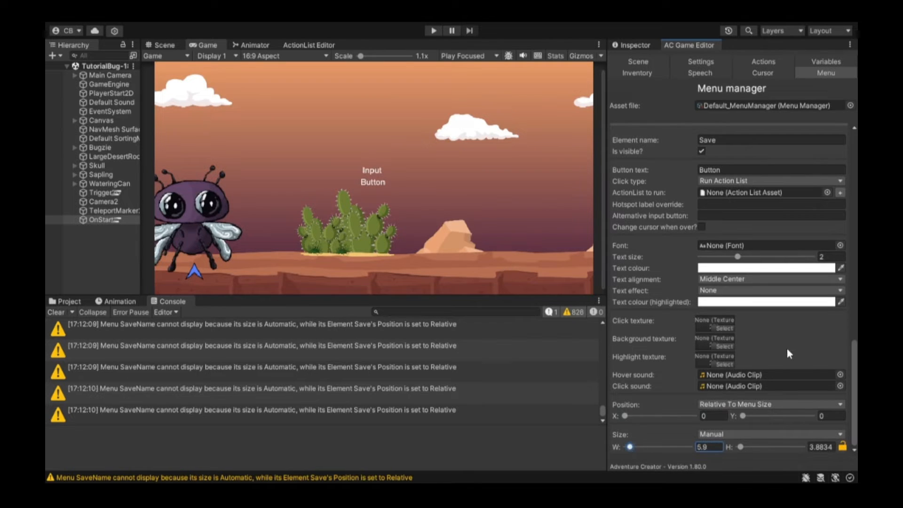
Link the Input element's Enter key to the Save button and allow spaces in the input.
scroll(787, 348, "up", 5)
scroll(752, 158, "up", 3)
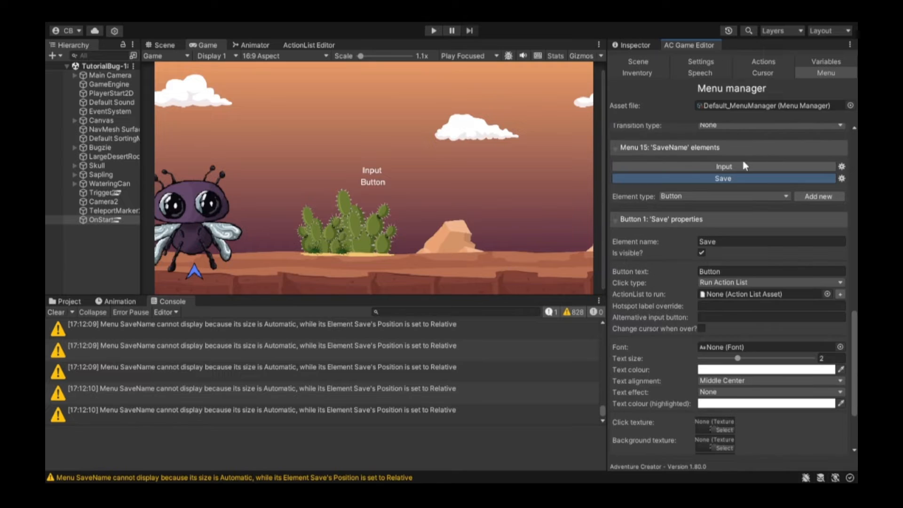
left_click(732, 167)
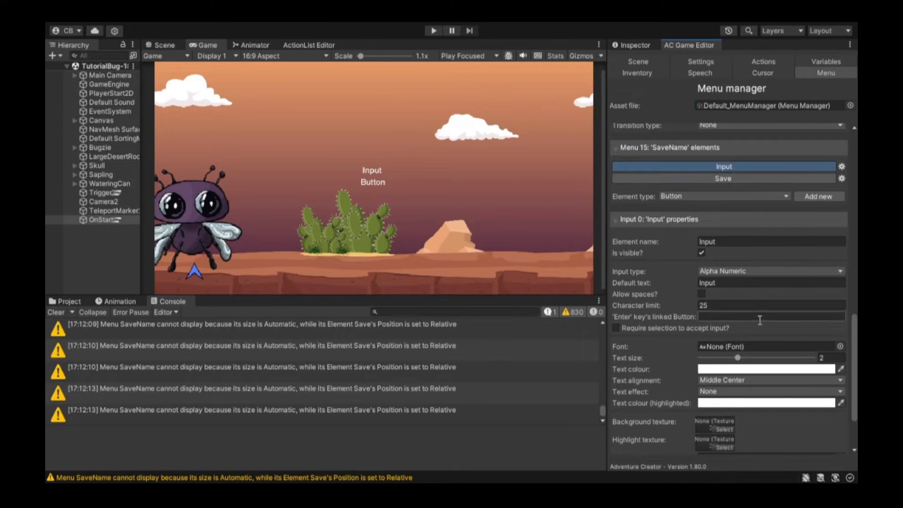
type("Save")
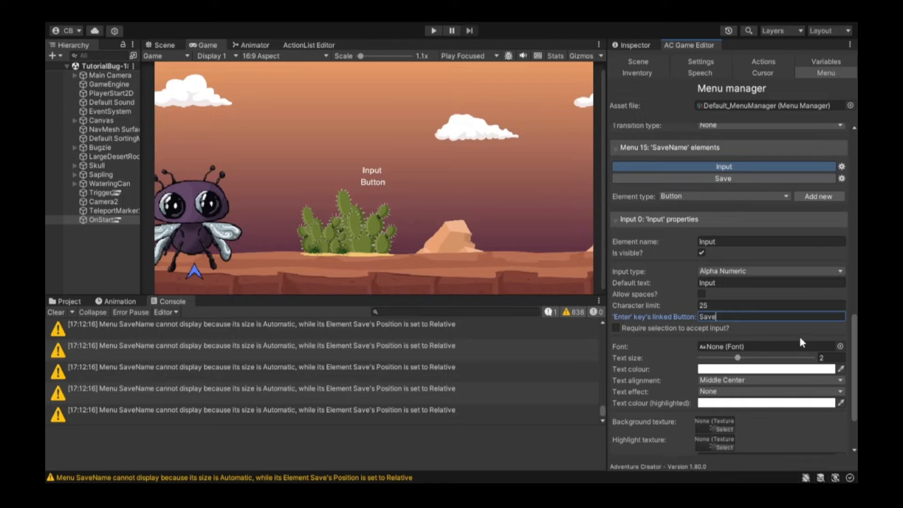
scroll(800, 342, "down", 2)
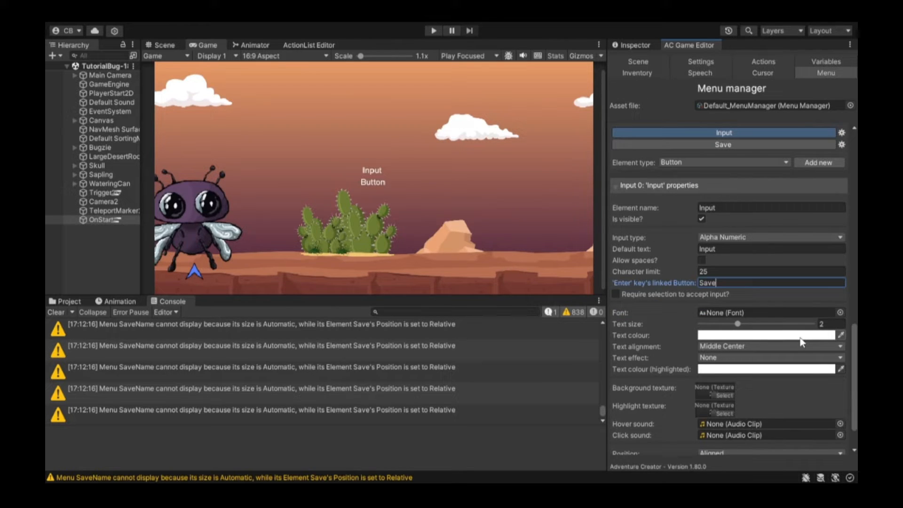
scroll(797, 334, "up", 2)
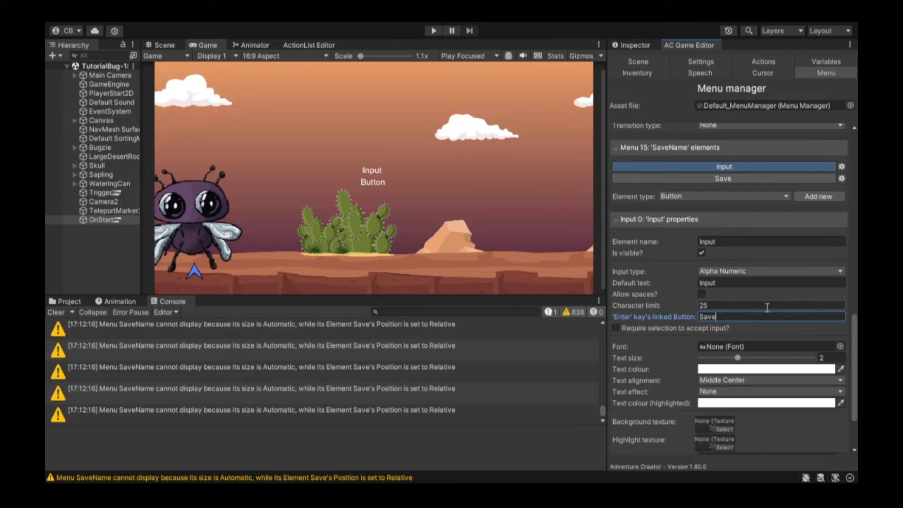
left_click(703, 294)
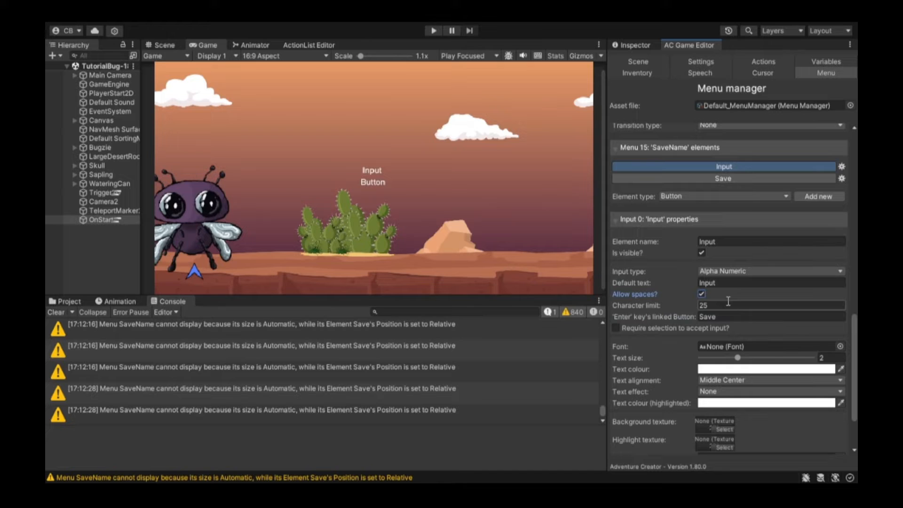
Add a second Button element to the SaveName menu and name it Cancel.
left_click(807, 196)
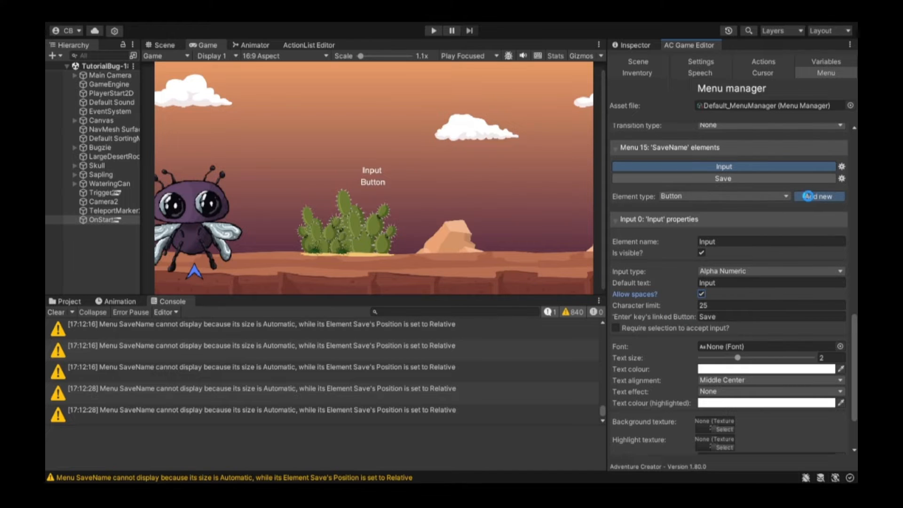
left_click(738, 254)
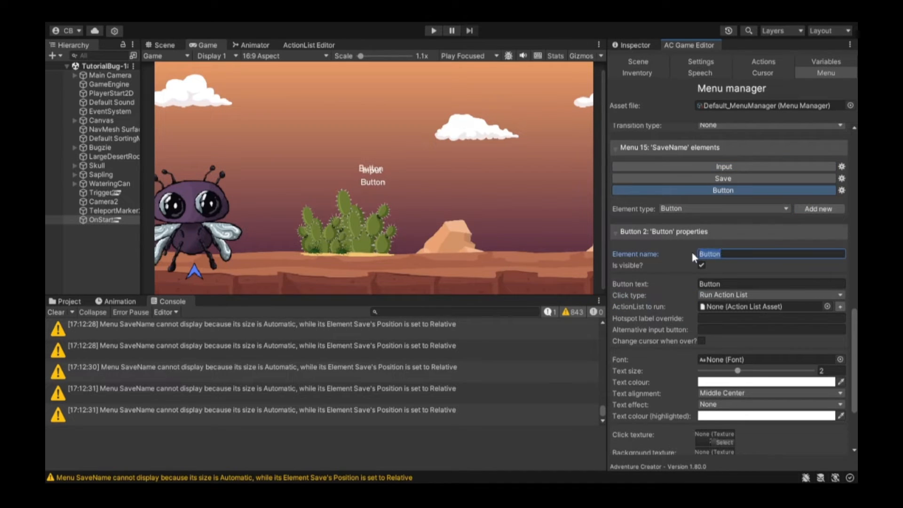
type("Cance")
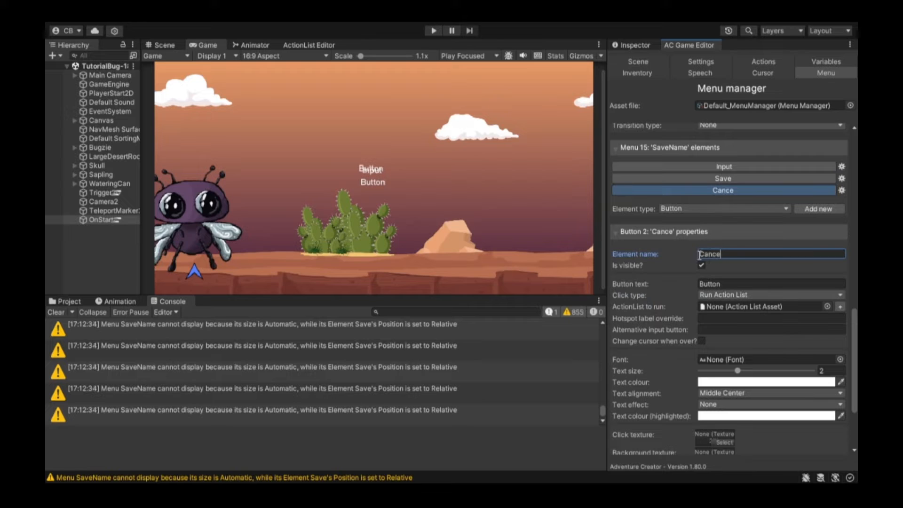
type("l")
Set the Cancel button's click type to Crossfade, with Save as the menu to switch to.
left_click(752, 295)
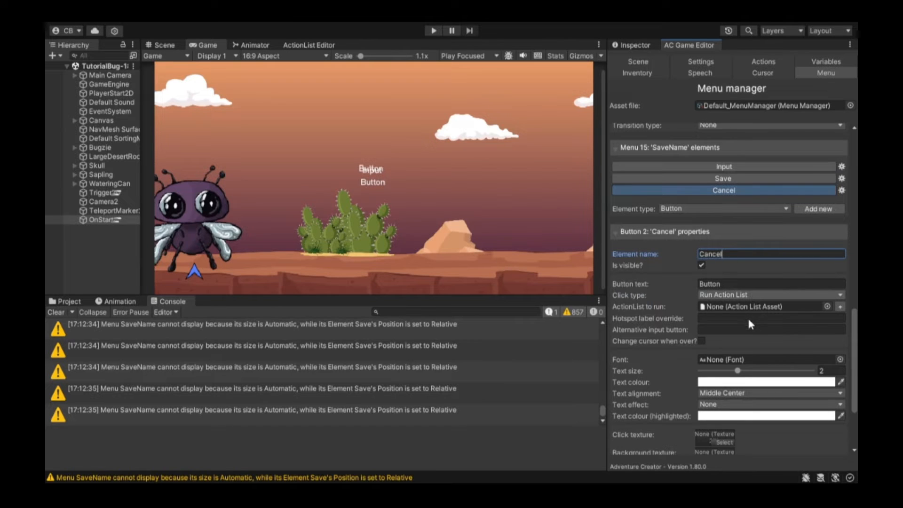
left_click(747, 317)
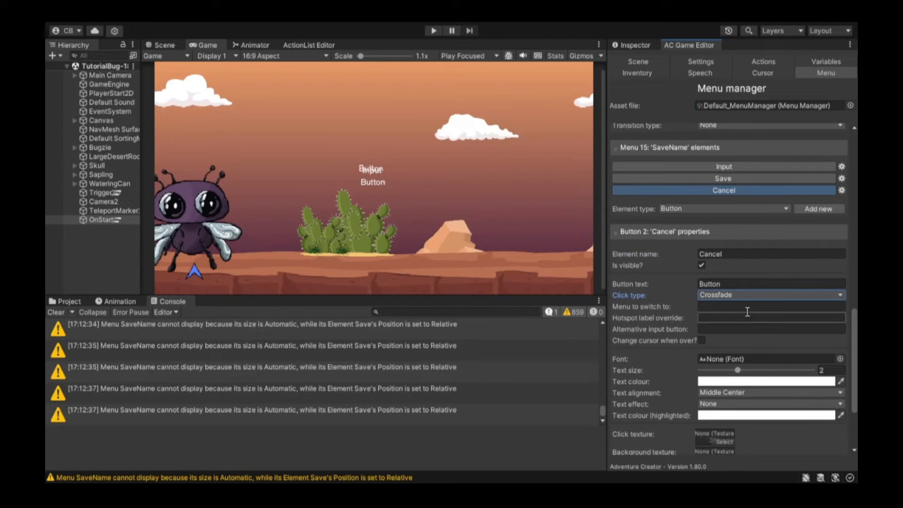
left_click(738, 306)
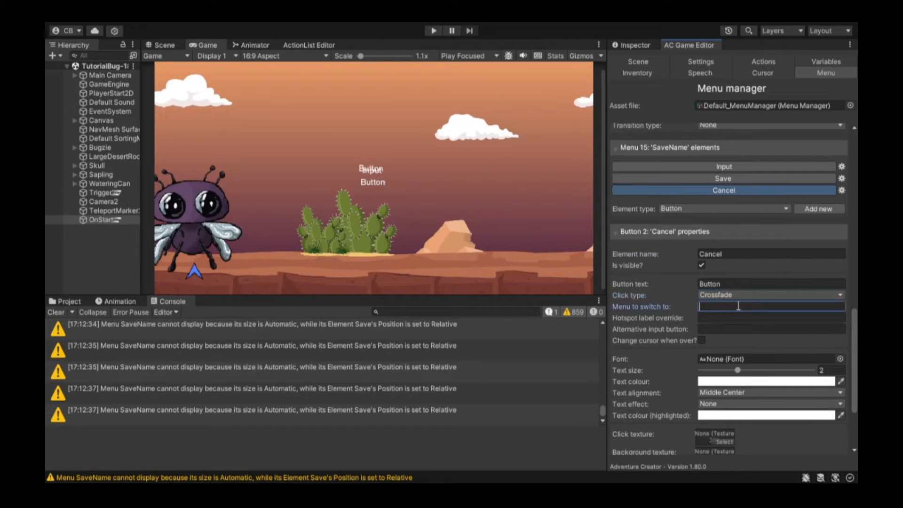
type("Save")
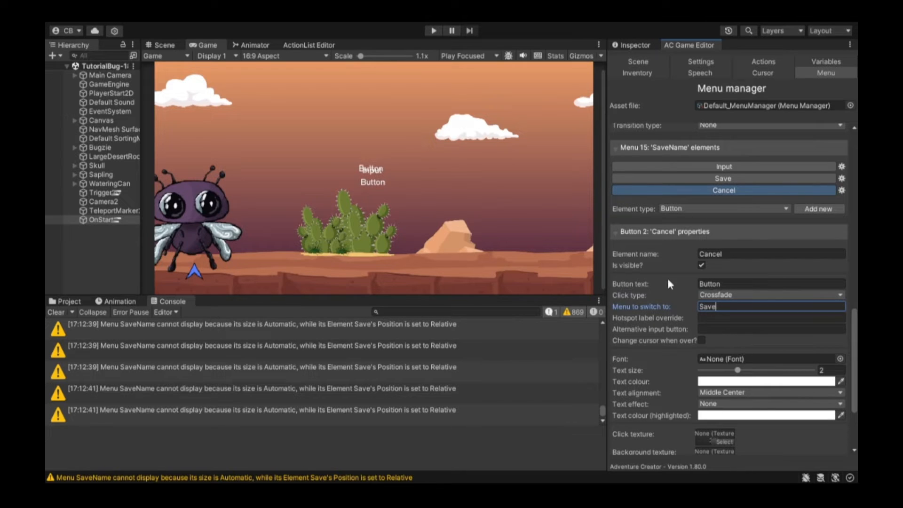
Set the Cancel button's position to Relative To Menu Size.
scroll(722, 309, "down", 4)
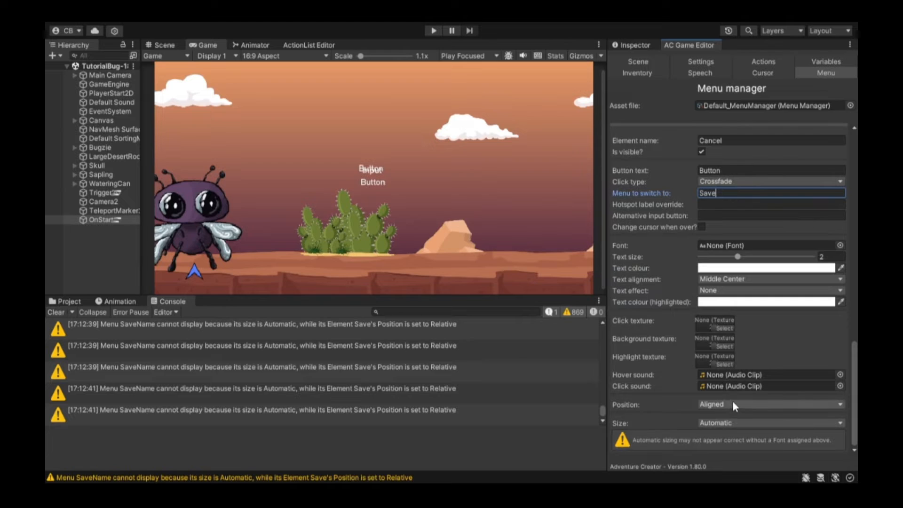
left_click(735, 438)
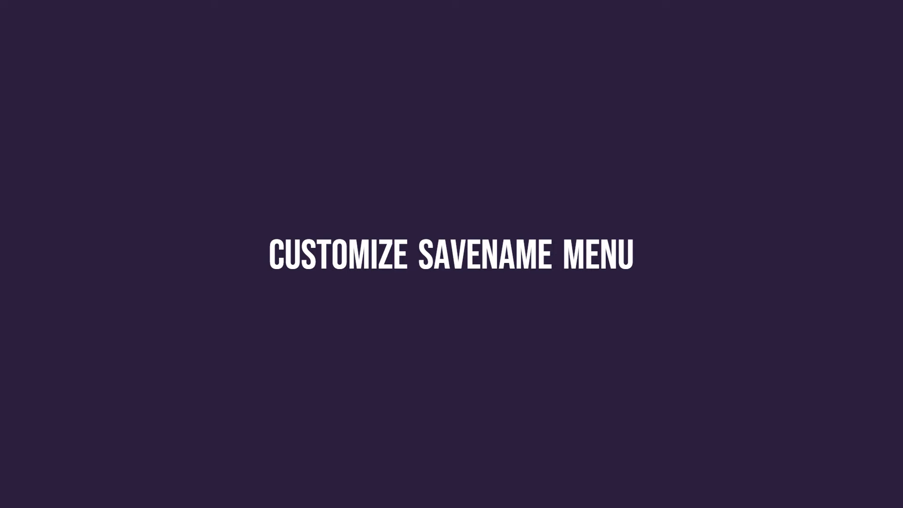
scroll(761, 307, "down", 8)
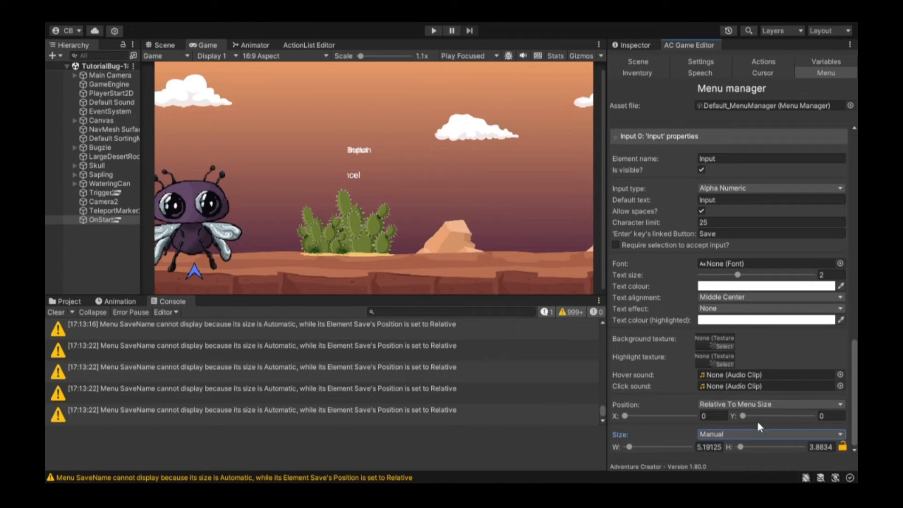
Give the SaveName menu a gradient background texture, a manual size of 49.4 by 31.9, and a manual position at X 53.4, Y 100.
scroll(729, 301, "up", 10)
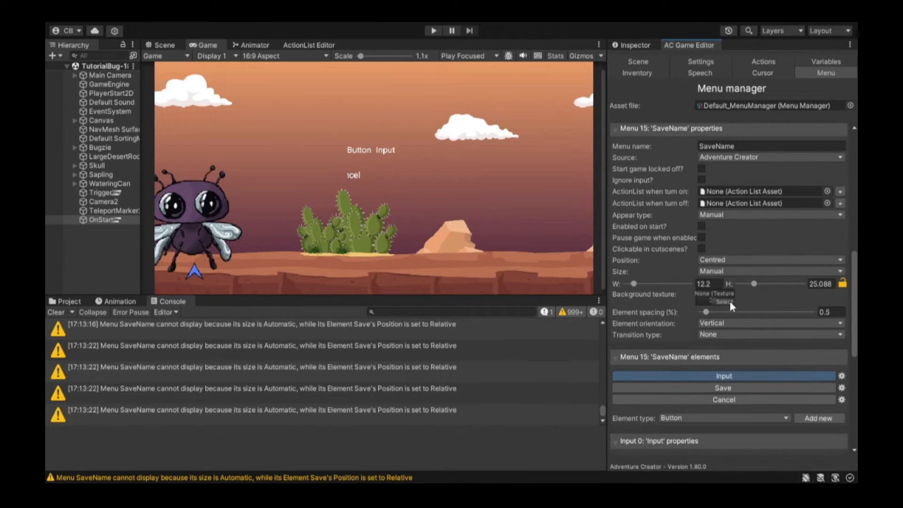
left_click(724, 302)
left_click_drag(634, 283, 657, 283)
left_click_drag(754, 283, 758, 284)
left_click(770, 259)
left_click(719, 288)
left_click_drag(677, 271, 660, 271)
Move the Input element inward from the menu's upper-left corner, with its Y position at 17.1.
scroll(835, 264, "down", 10)
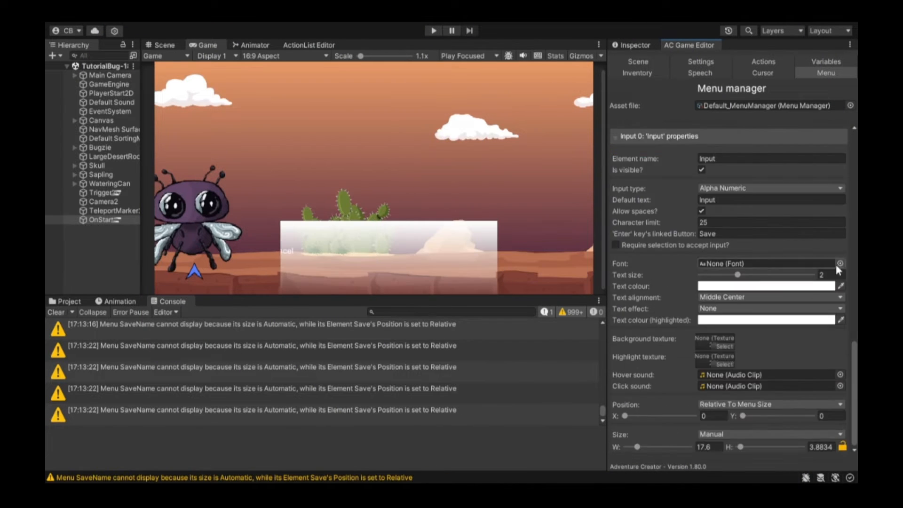
mouse_move(624, 415)
left_mouse_down()
mouse_move(656, 415)
mouse_move(632, 416)
left_mouse_up()
left_click_drag(742, 416, 754, 416)
Position the Save button at X 29.3, Y 69.1 within the menu and set its button text to Save.
scroll(741, 324, "up", 4)
left_click(719, 184)
scroll(732, 290, "down", 4)
left_click_drag(624, 416, 644, 415)
left_click_drag(742, 416, 790, 415)
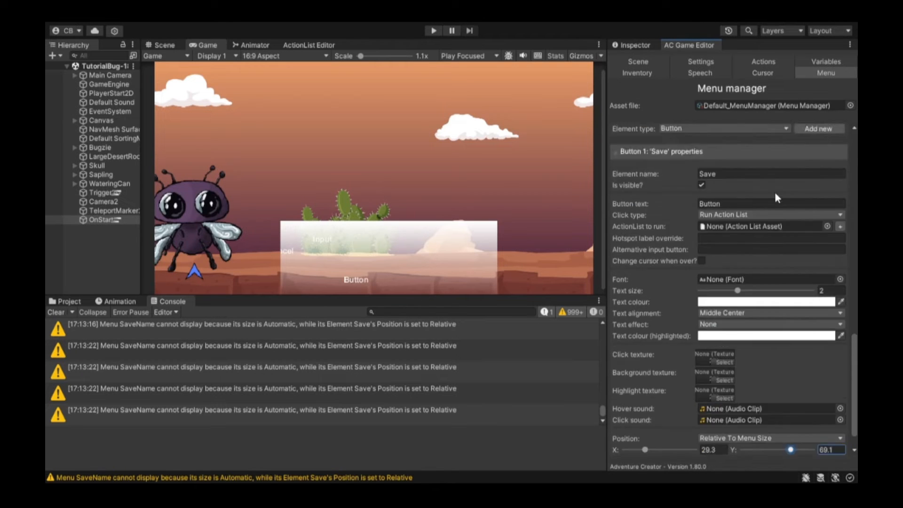
left_click(771, 203)
type("Save")
Give the Cancel button a black highlighted text colour and position it at X 66.7, Y 37.4.
scroll(752, 282, "down", 2)
left_click_drag(645, 416, 671, 416)
left_click(725, 301)
scroll(723, 204, "up", 8)
left_click(724, 177)
left_click(831, 416)
type("35")
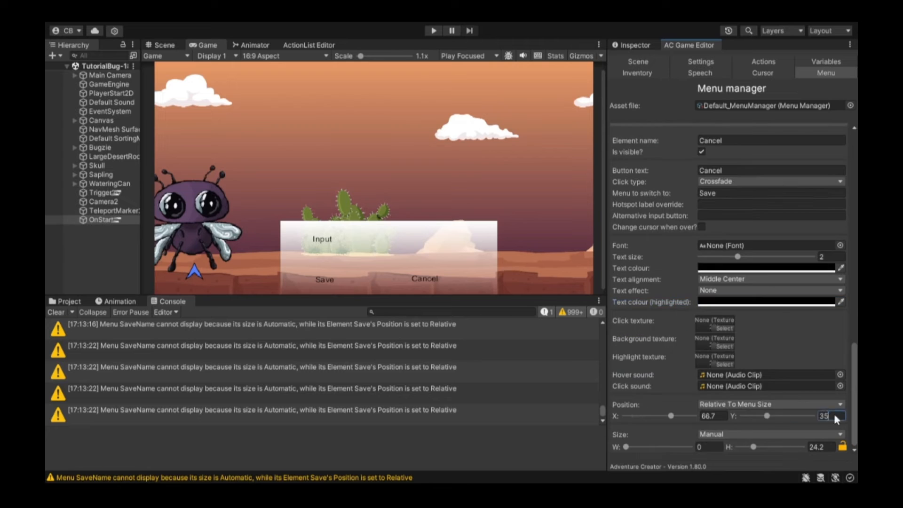
left_click_drag(766, 416, 769, 416)
Apply a grey background texture to the Save button and the Input element.
scroll(781, 357, "up", 4)
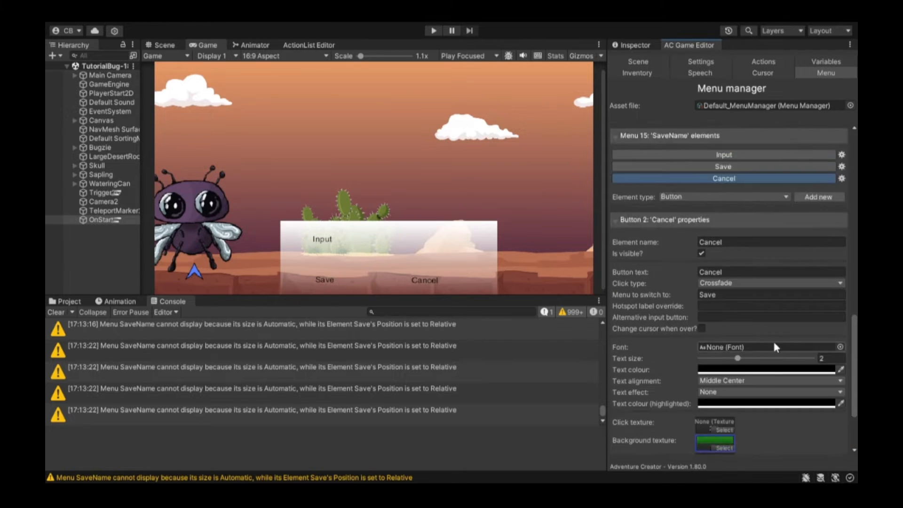
scroll(772, 340, "down", 4)
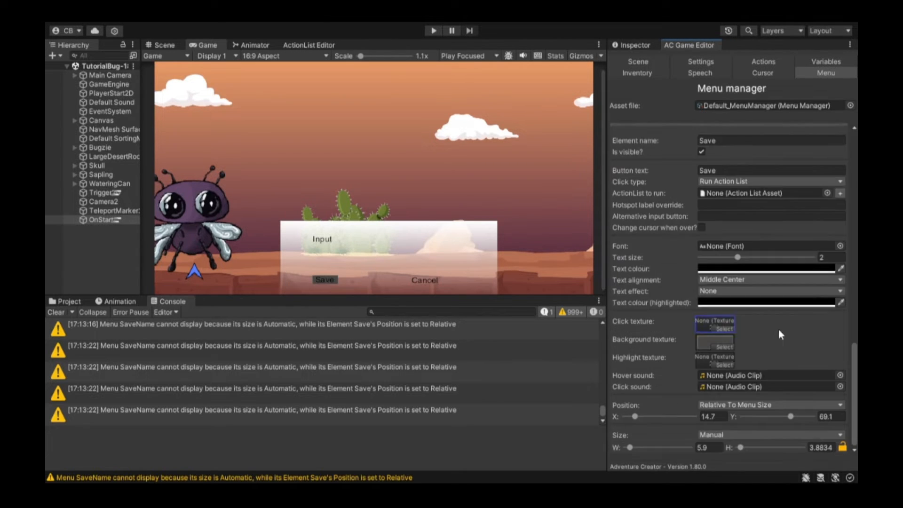
scroll(752, 347, "up", 2)
left_click(731, 347)
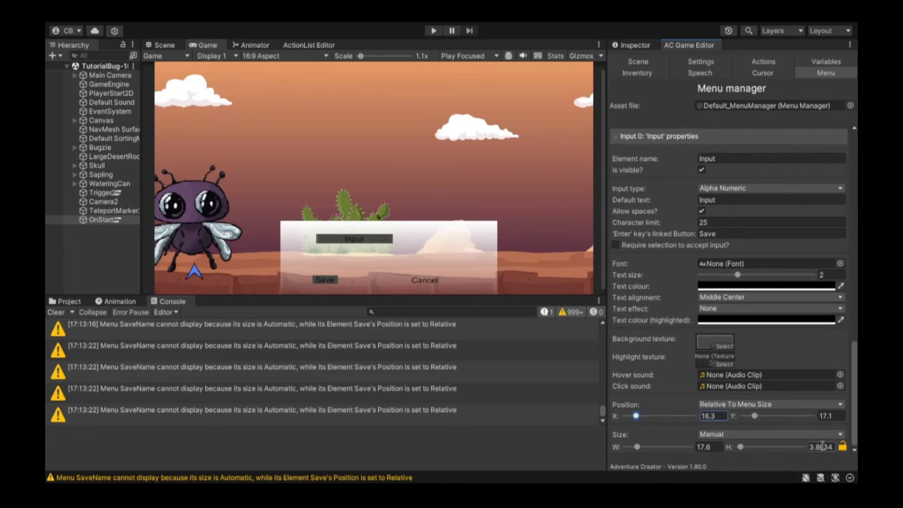
Widen the Input element and the Save button within the SaveName menu.
left_click_drag(637, 447, 647, 447)
scroll(734, 357, "up", 5)
left_click_drag(630, 447, 636, 449)
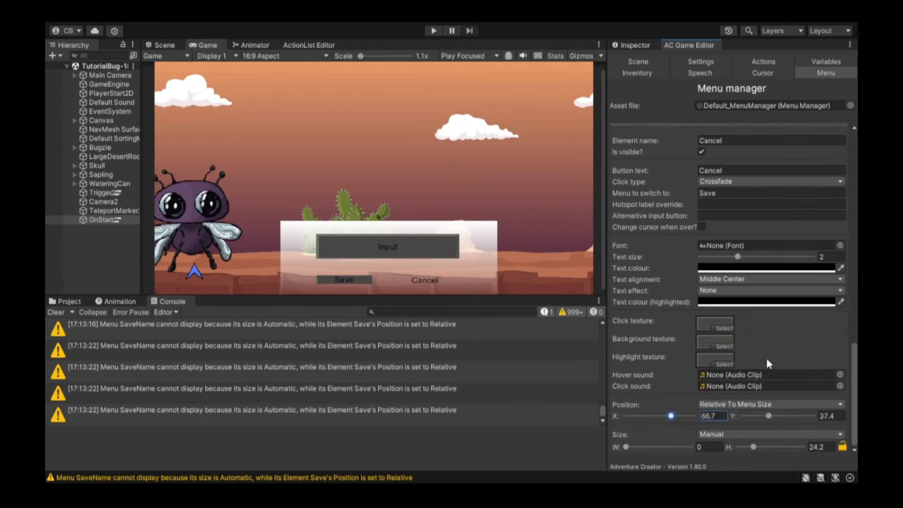
scroll(767, 357, "up", 5)
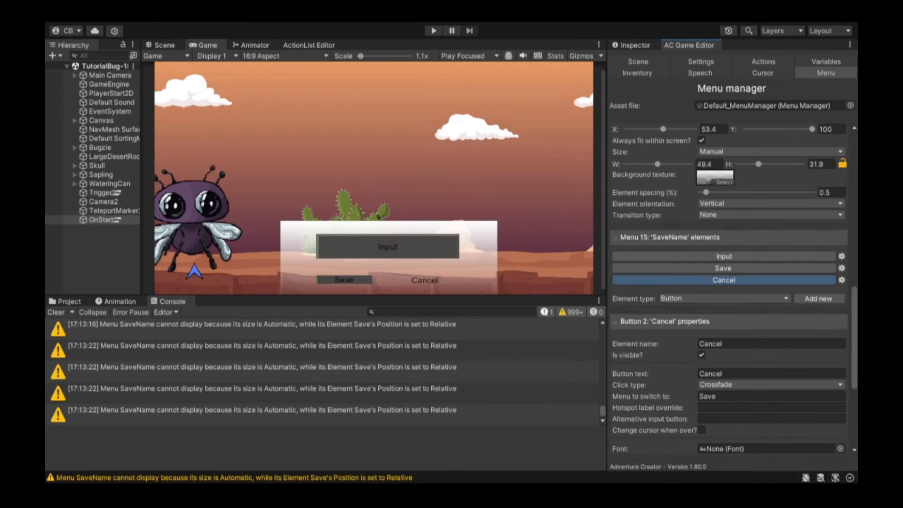
In the OnStart cutscene, change the action after Bugzie's question to Menu: Change state, turning on the SaveName menu.
scroll(839, 393, "up", 4)
left_click(116, 221)
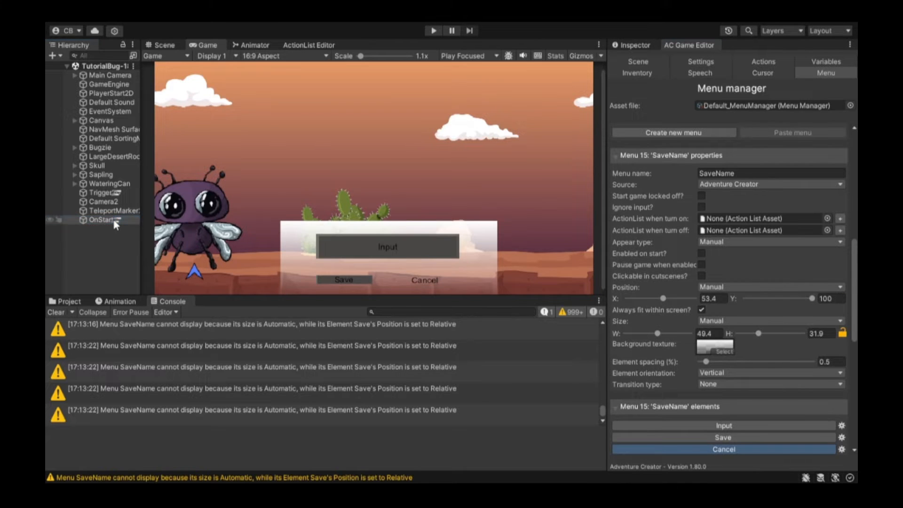
left_click_drag(233, 165, 232, 181)
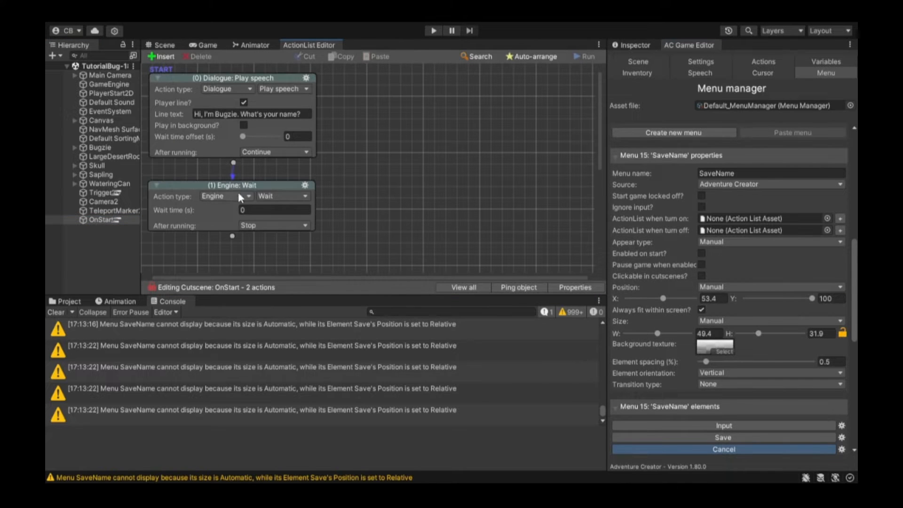
left_click(241, 352)
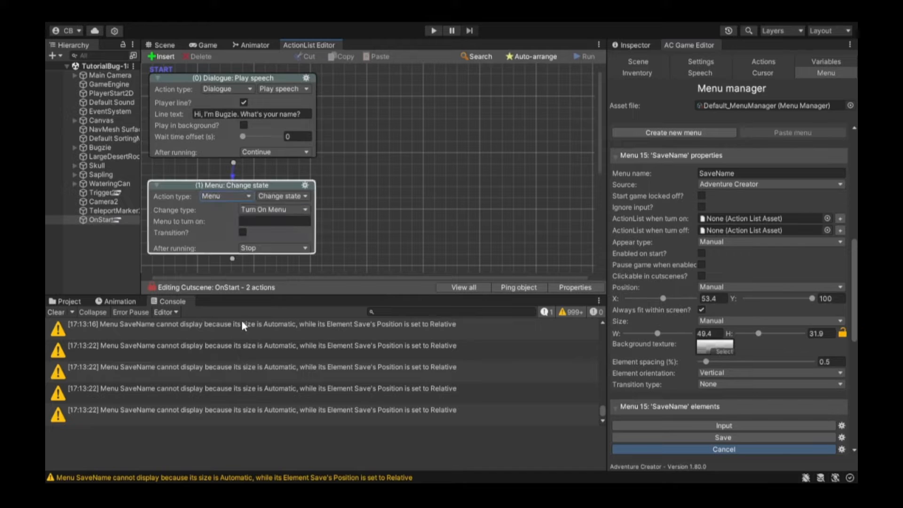
left_click(264, 221)
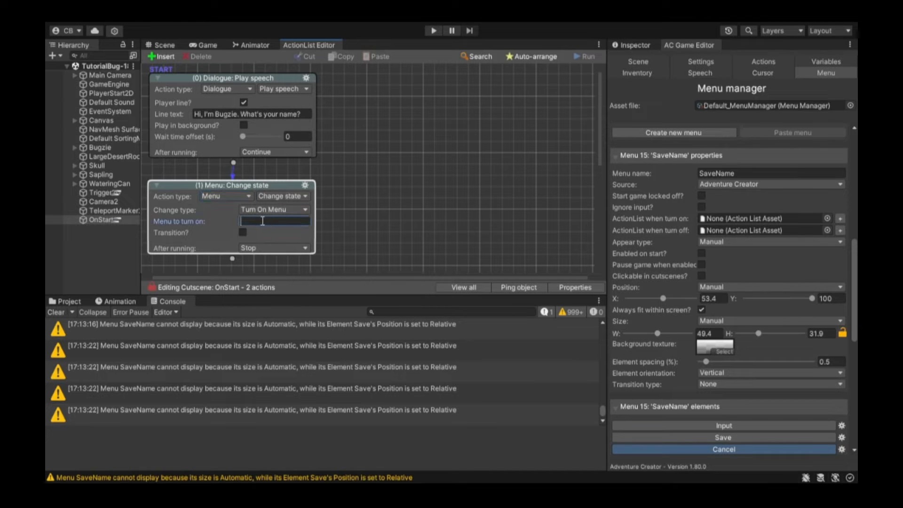
type("SaveName")
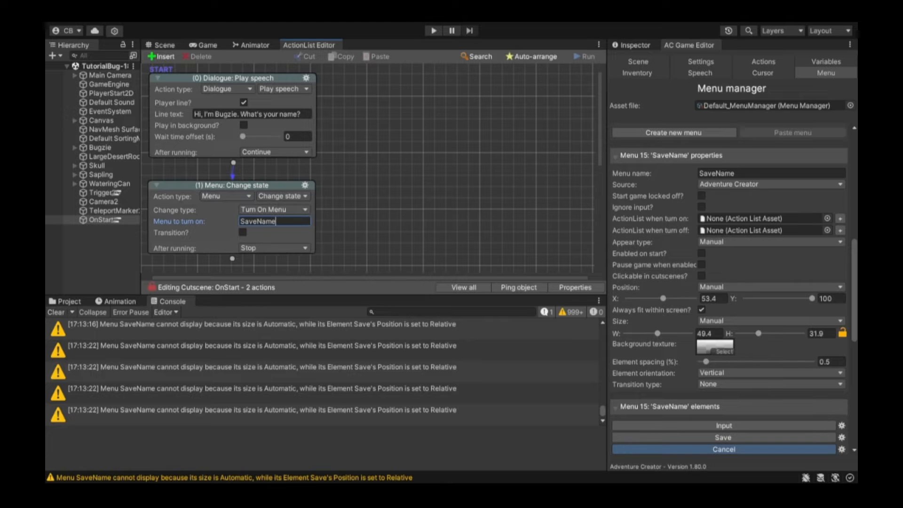
Run the game to test the SaveName menu at the start, and stop playback.
left_click(433, 31)
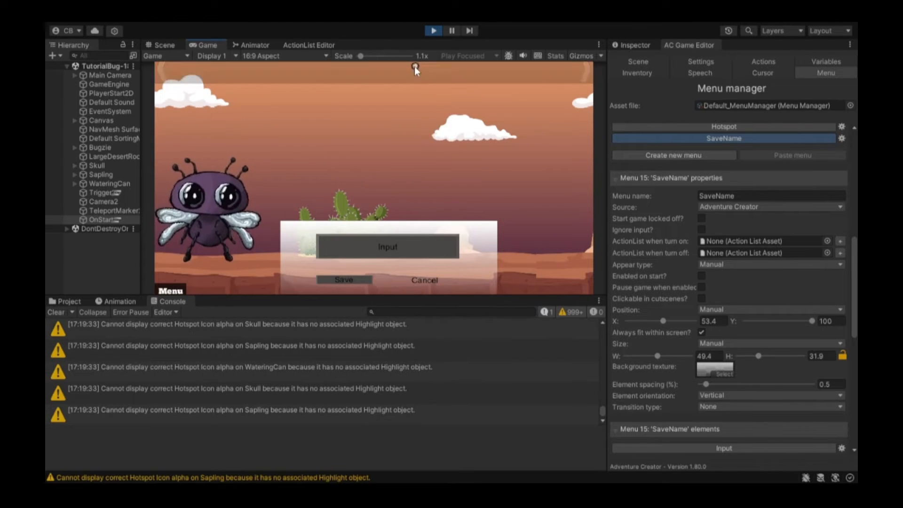
left_click(428, 30)
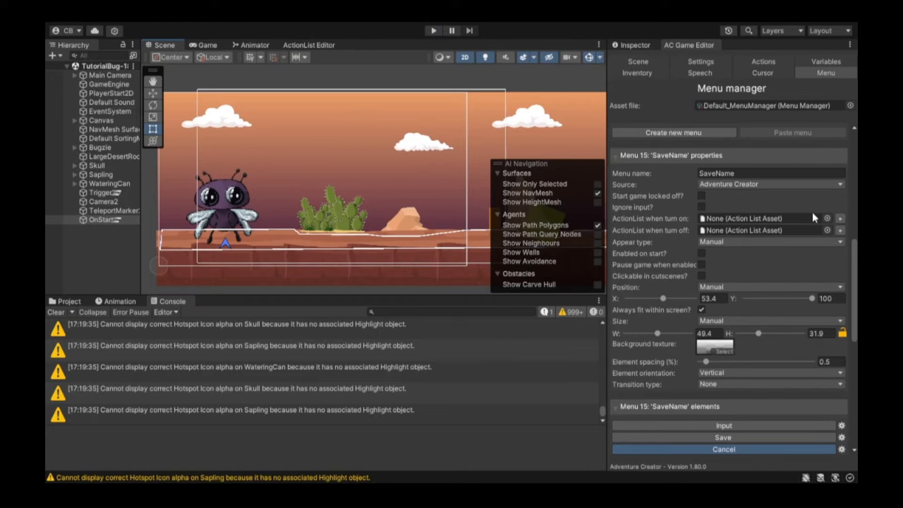
Select the Save menu and review its properties and element list.
scroll(812, 202, "up", 10)
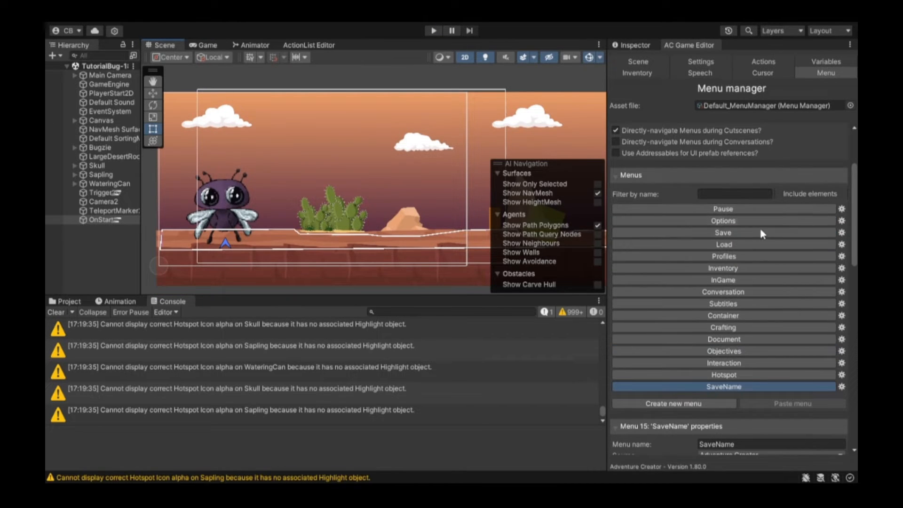
left_click(749, 233)
scroll(763, 233, "down", 10)
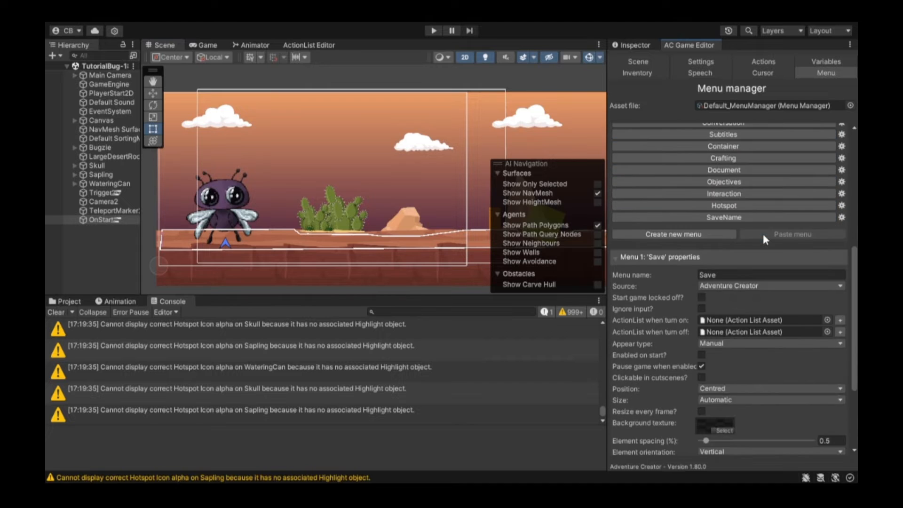
scroll(764, 235, "down", 3)
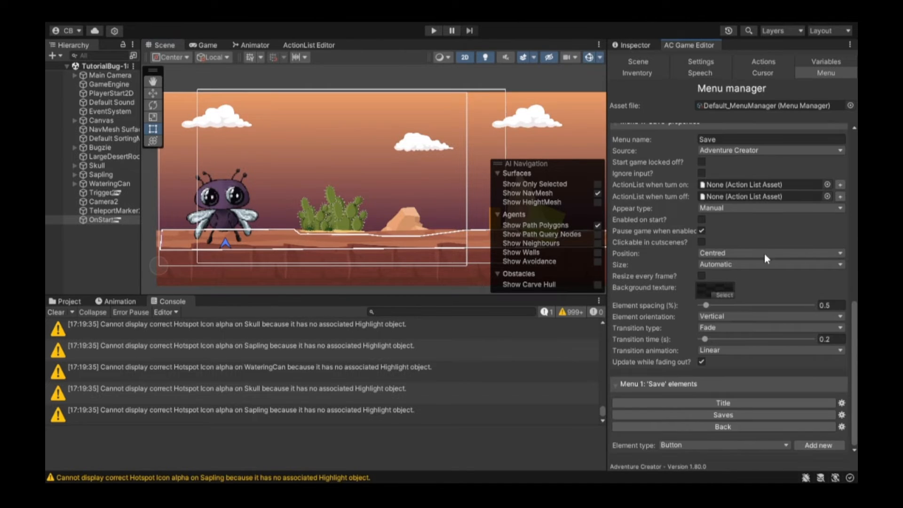
scroll(747, 232, "up", 10)
scroll(762, 233, "down", 8)
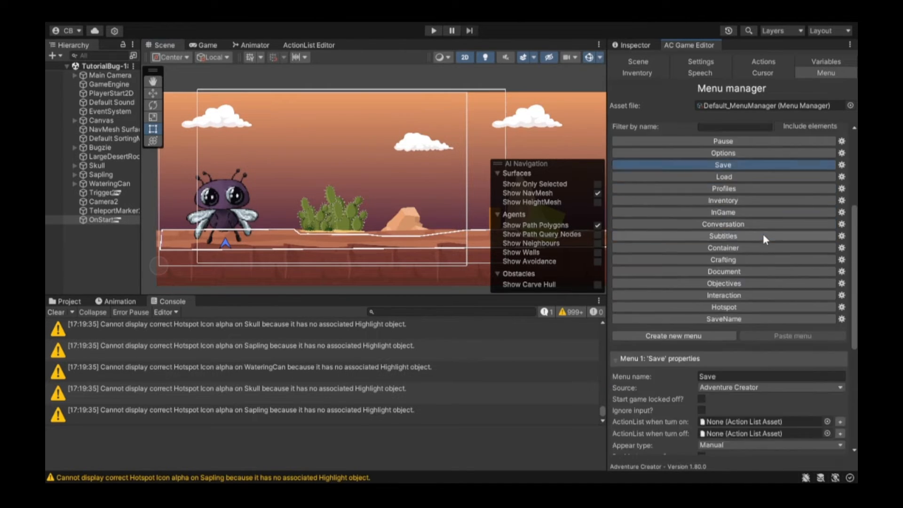
scroll(764, 234, "down", 2)
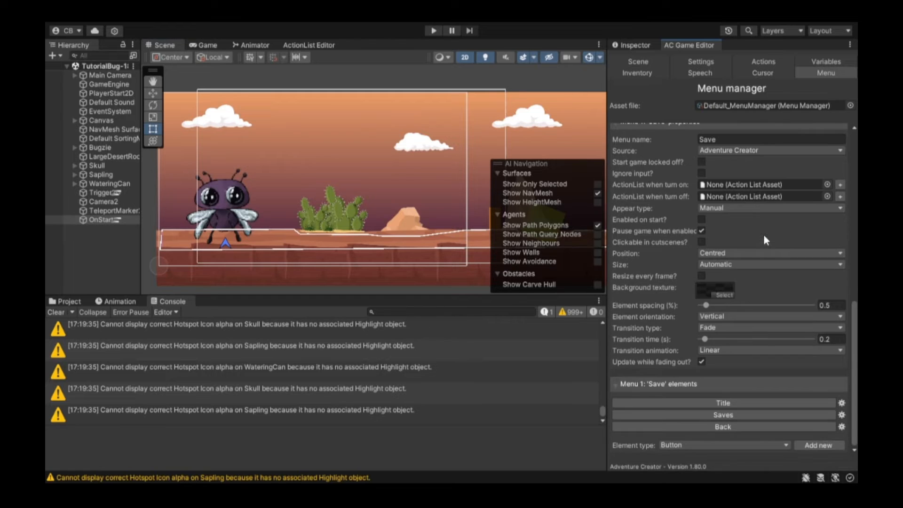
For the Save menu's Saves element, turn off Save when click on and create a new ActionList to run when clicked.
left_click(744, 415)
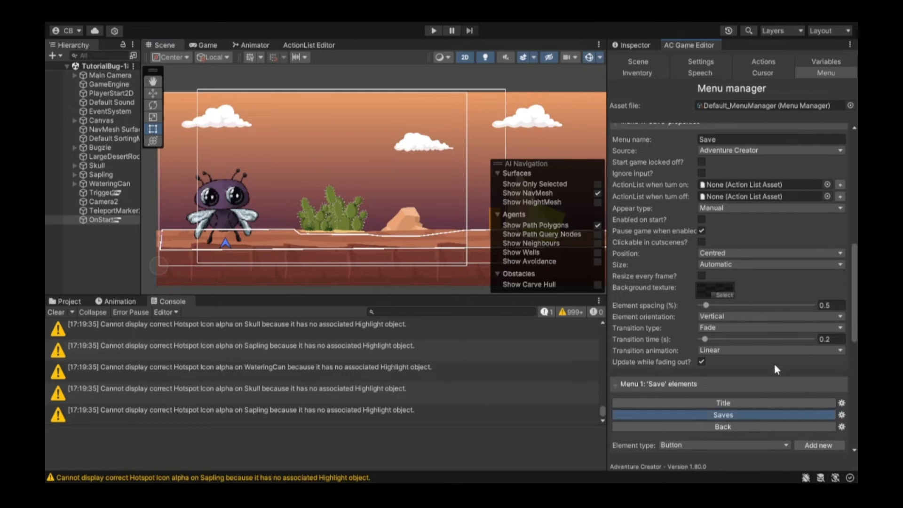
scroll(783, 348, "down", 12)
scroll(783, 342, "down", 4)
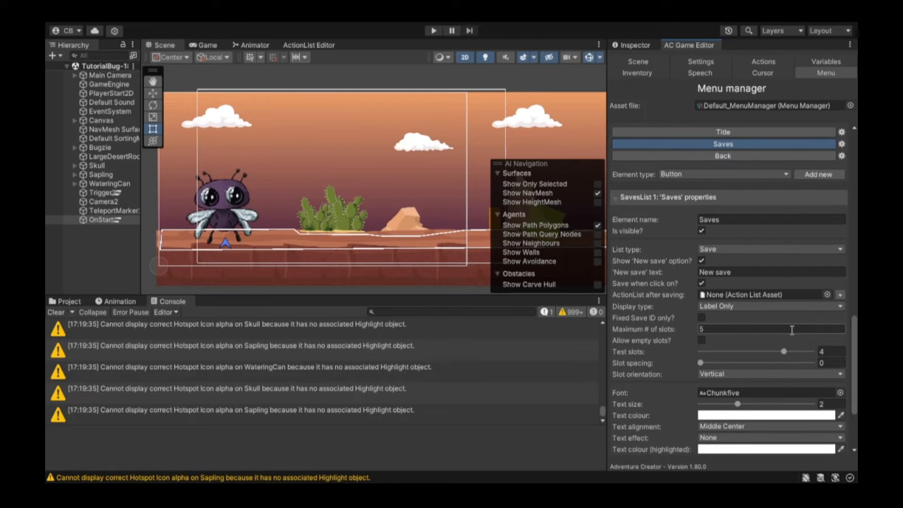
scroll(792, 330, "up", 6)
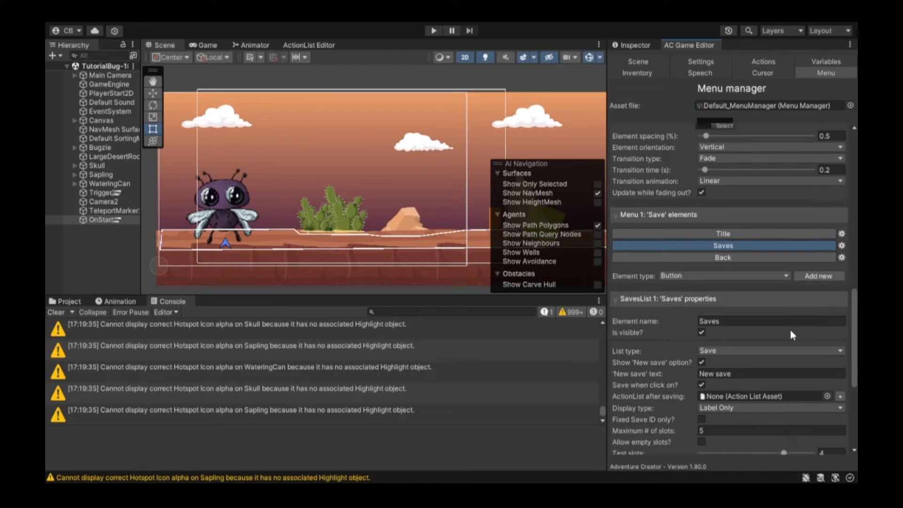
scroll(791, 334, "up", 8)
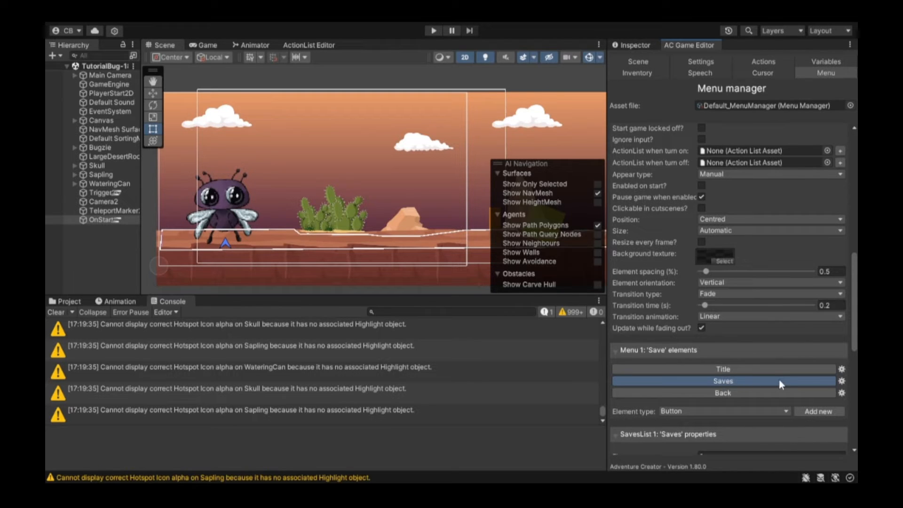
scroll(779, 379, "down", 6)
scroll(795, 365, "down", 2)
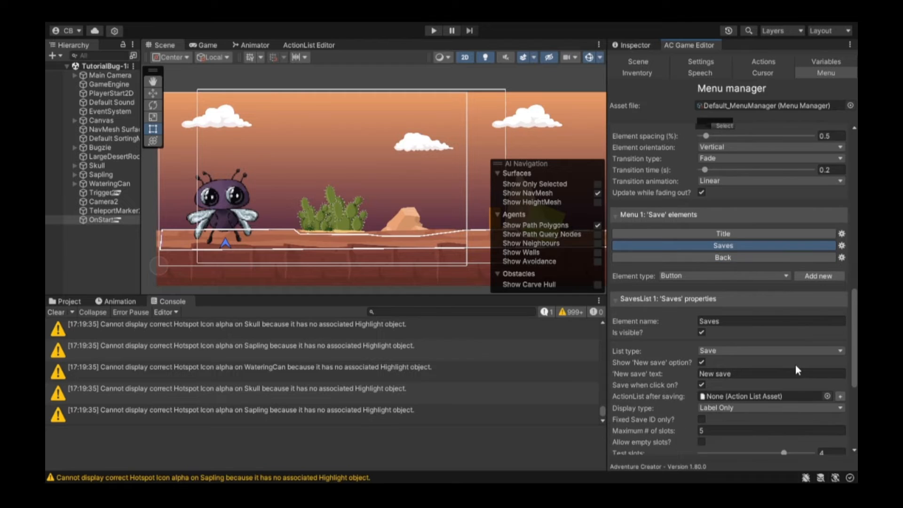
left_click(701, 386)
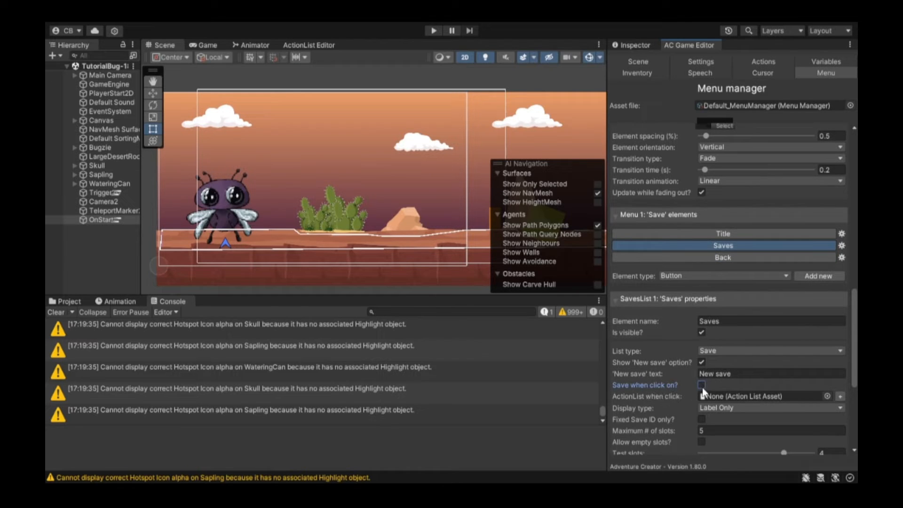
left_click(840, 398)
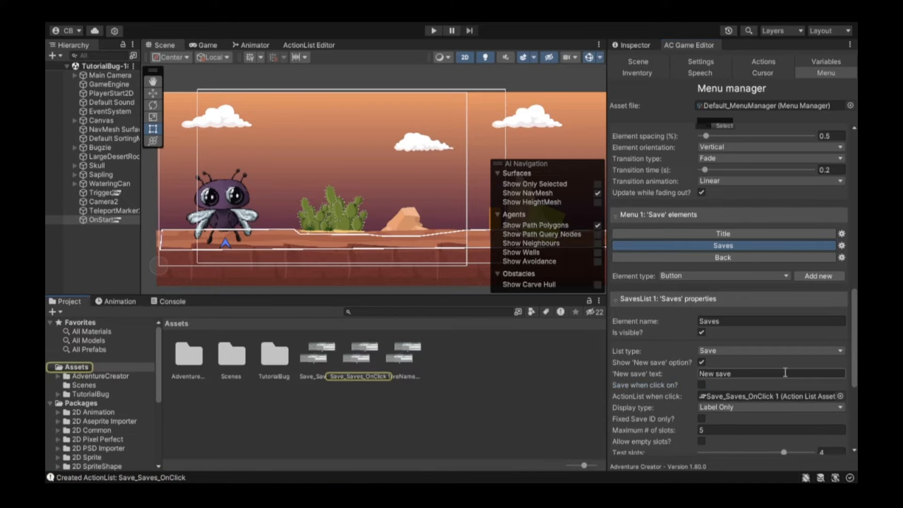
Open the ActionList just created for the Saves element and show its asset properties.
left_click(358, 352)
double_click(354, 338)
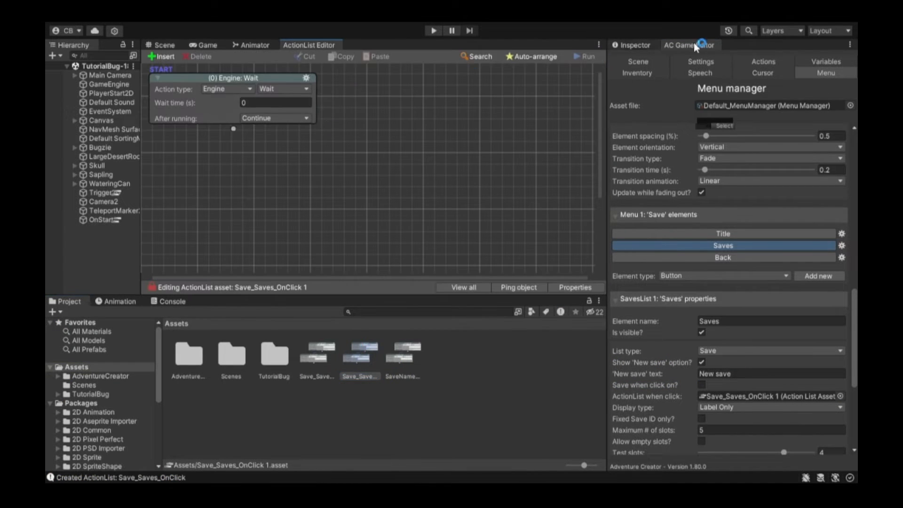
left_click(645, 45)
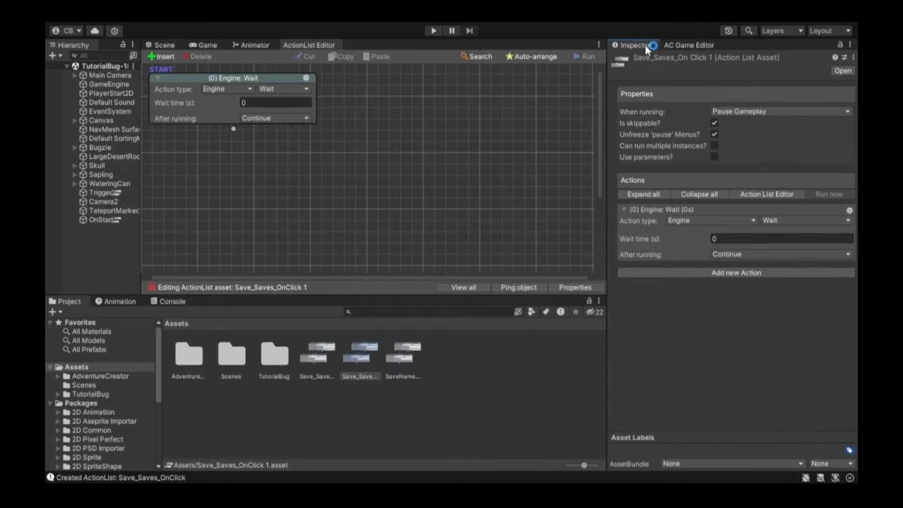
Enable parameters on the Saves click ActionList and label its integer parameter Slot index.
left_click(715, 157)
left_click(700, 209)
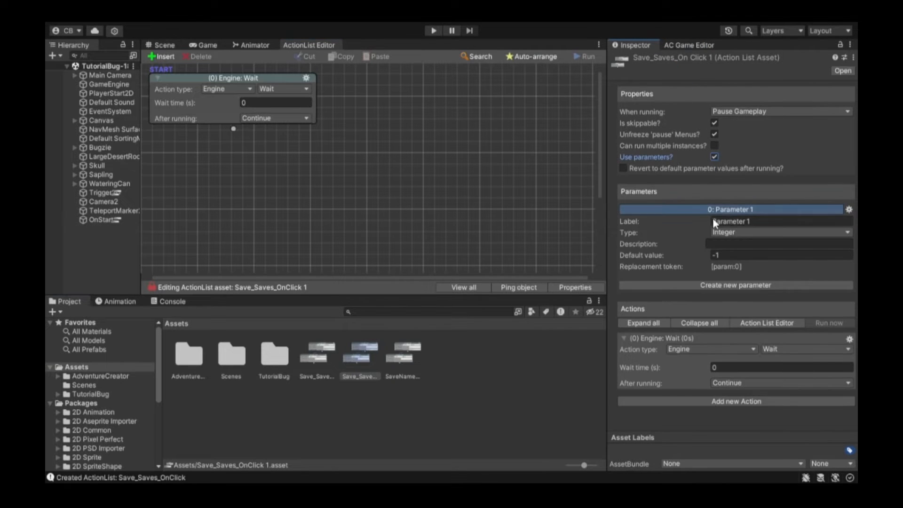
left_click(715, 221)
type("Sl")
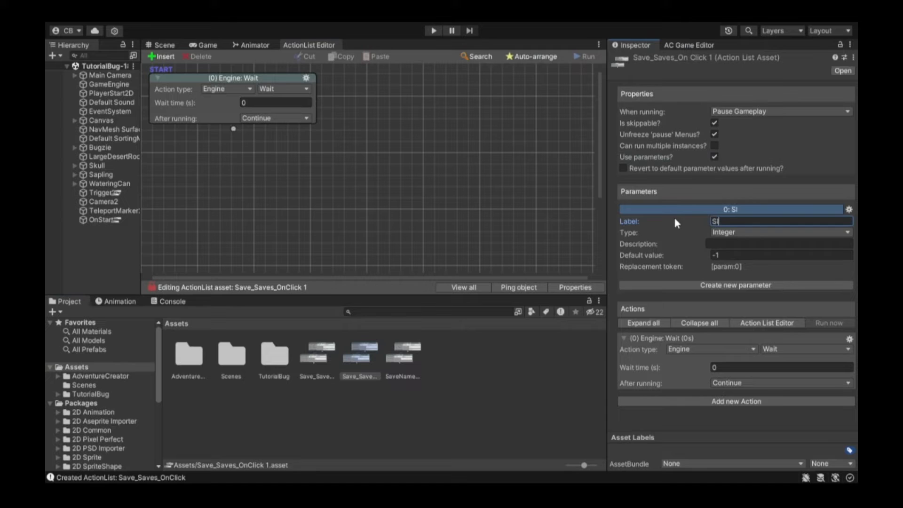
type("ot index")
In the Save menu's Saves element, pass the clicked slot's index to the ActionList's Slot index parameter.
left_click(680, 45)
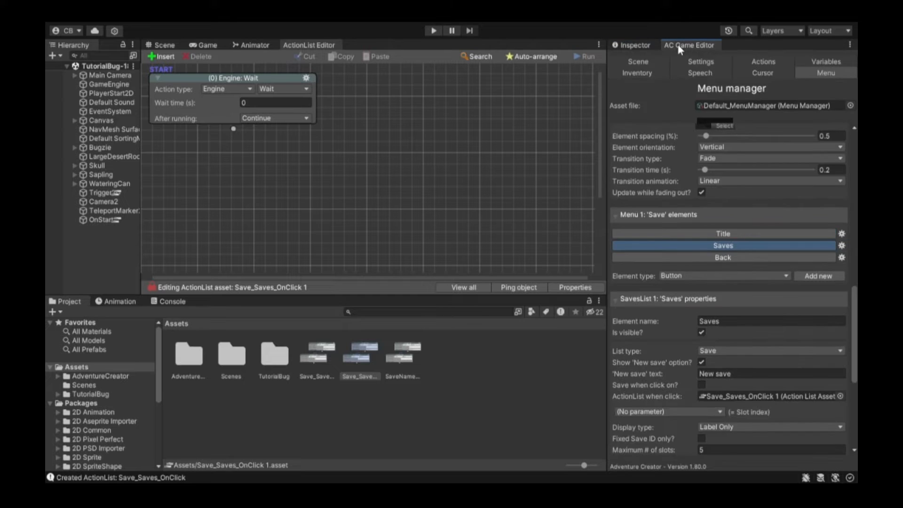
scroll(825, 313, "down", 5)
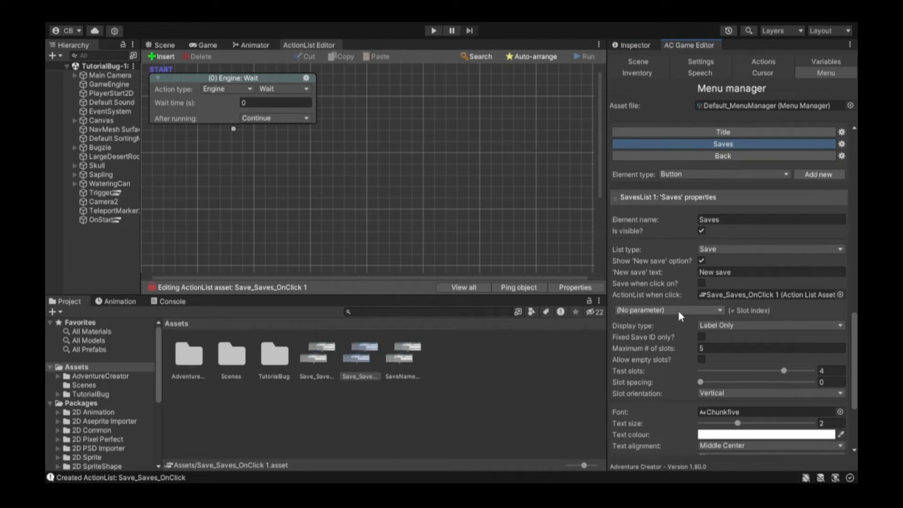
left_click(663, 310)
left_click(637, 318)
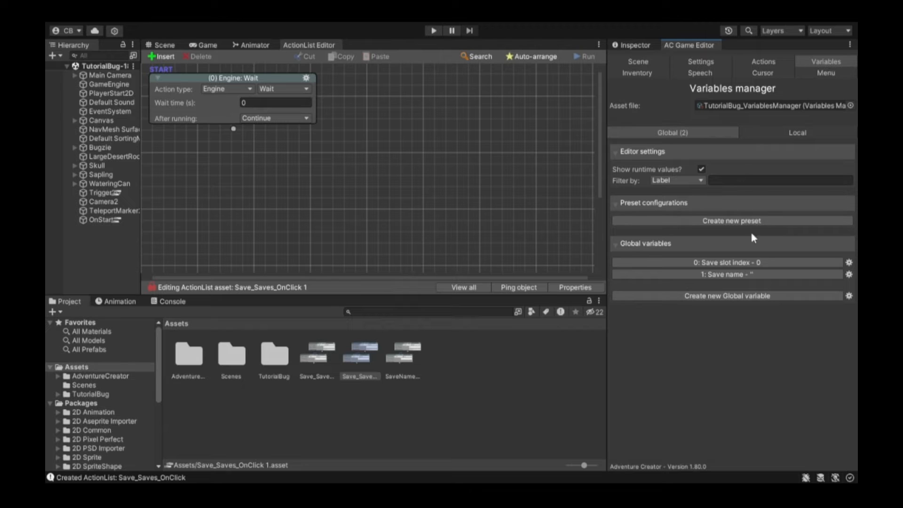
Undo the extra global variable just added and show the properties of the global variable Save slot index.
left_click(822, 296)
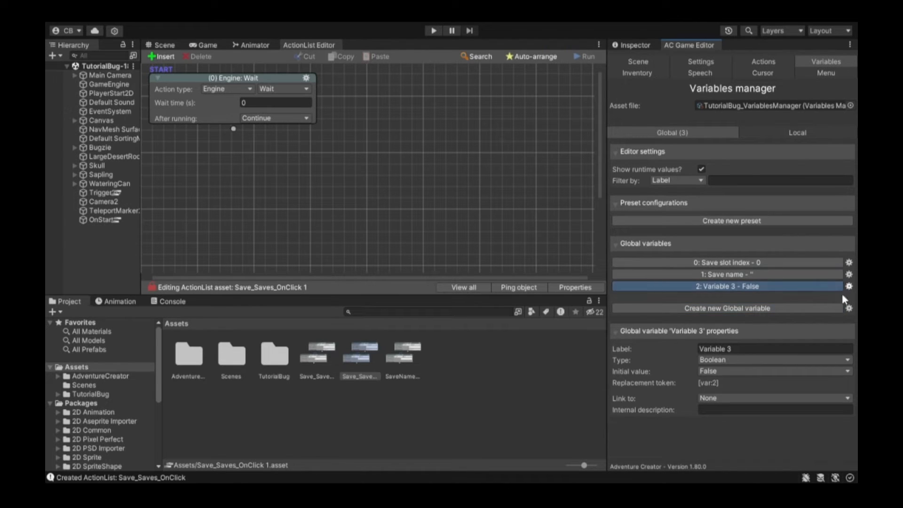
key("ctrl+z")
left_click(730, 262)
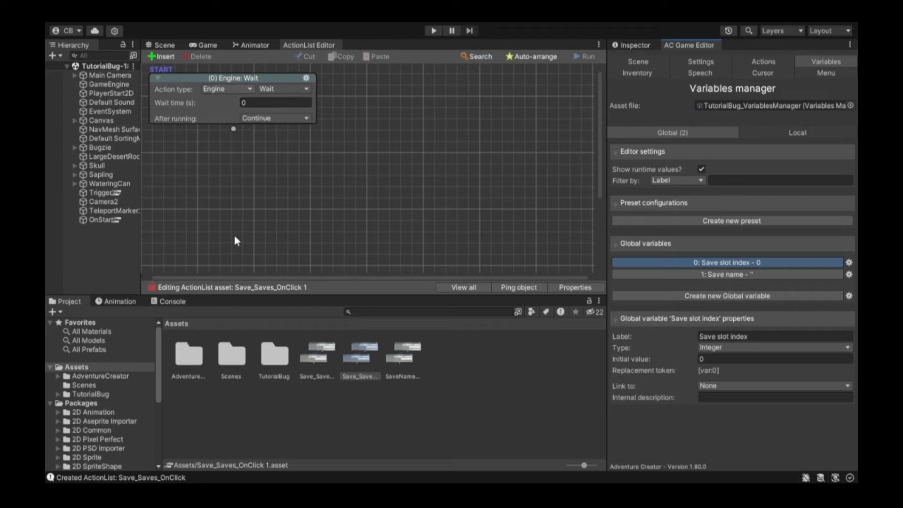
Change the first action to Variable: Set, assigning the Slot index parameter to the global variable Save slot index.
left_click(244, 345)
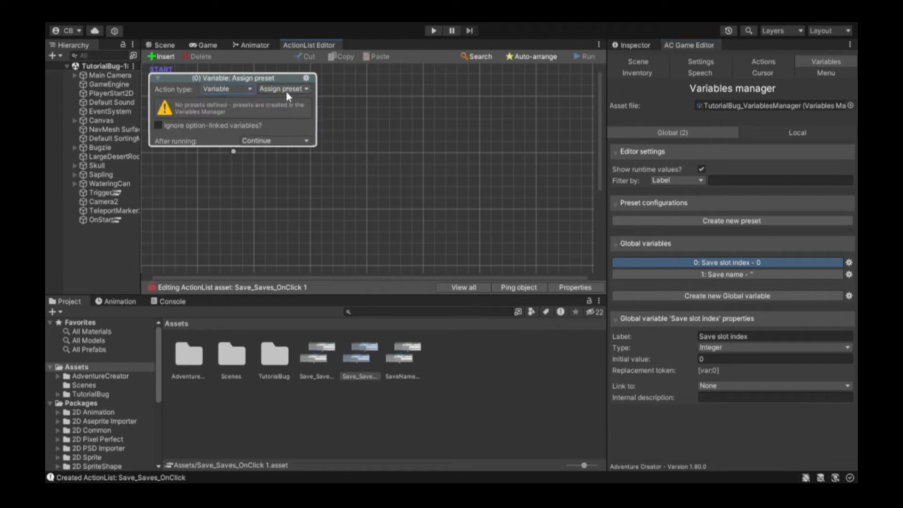
left_click(292, 180)
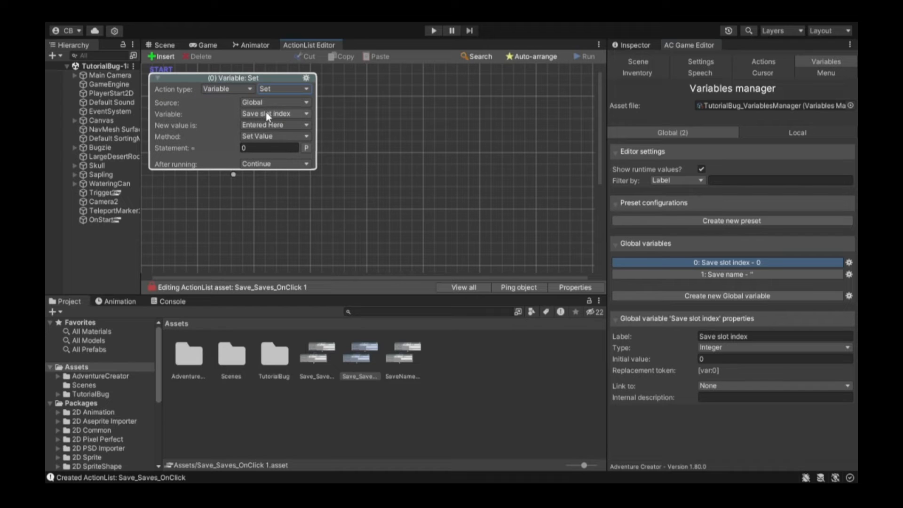
left_click(305, 148)
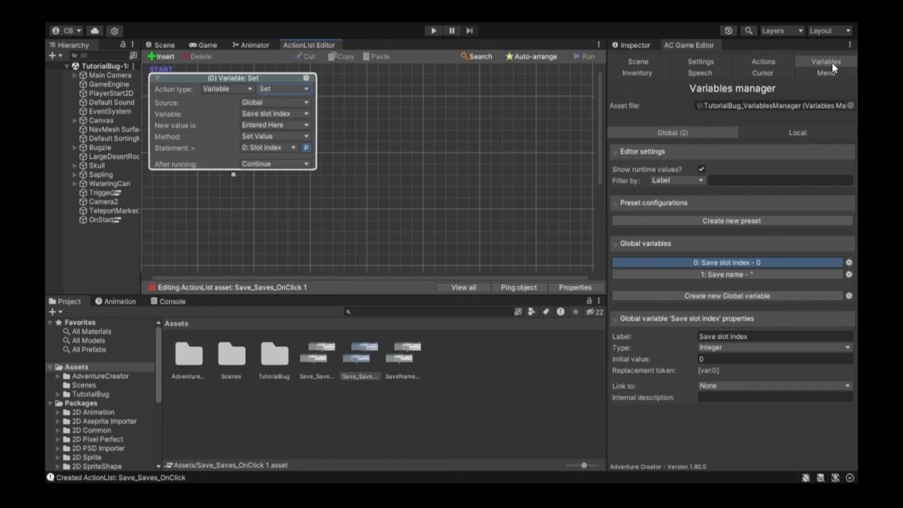
Chain a second action to the first, make it Variable: Set, and target the global variable Save name.
left_click(716, 274)
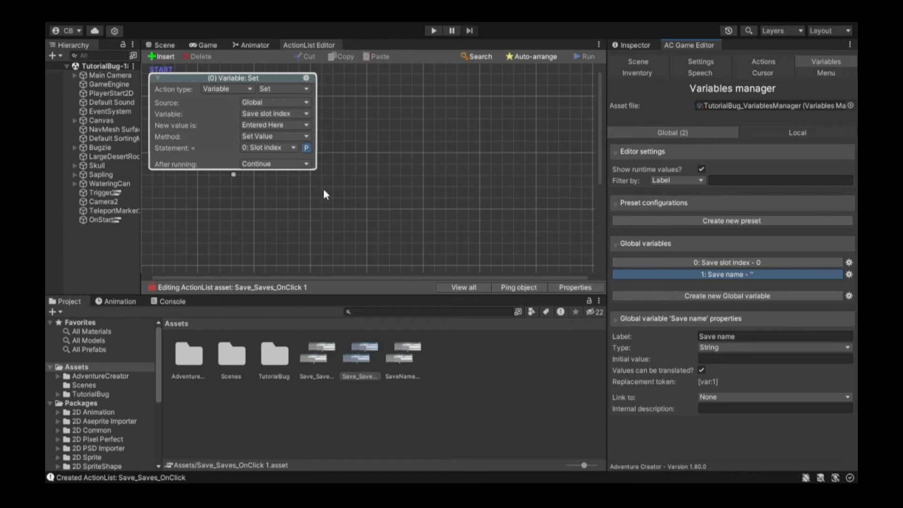
left_click(233, 175)
left_click_drag(233, 191, 234, 192)
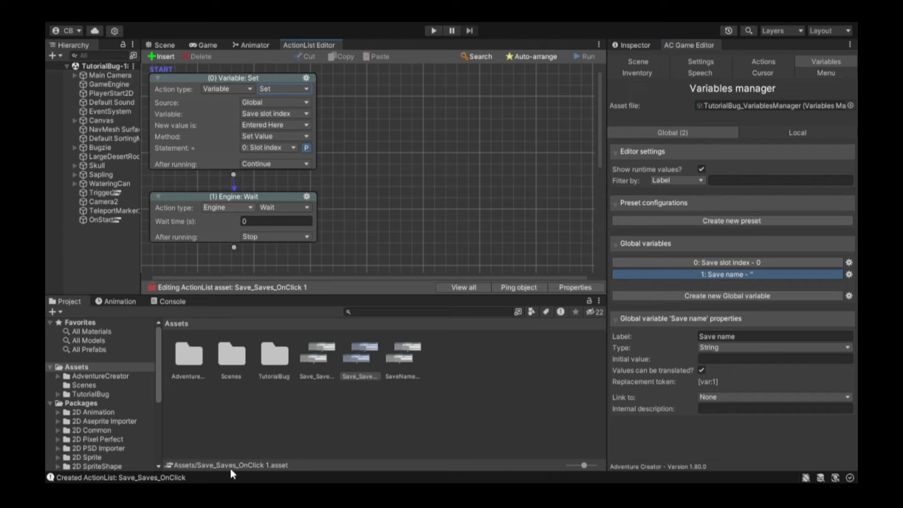
left_click(228, 208)
left_click(293, 211)
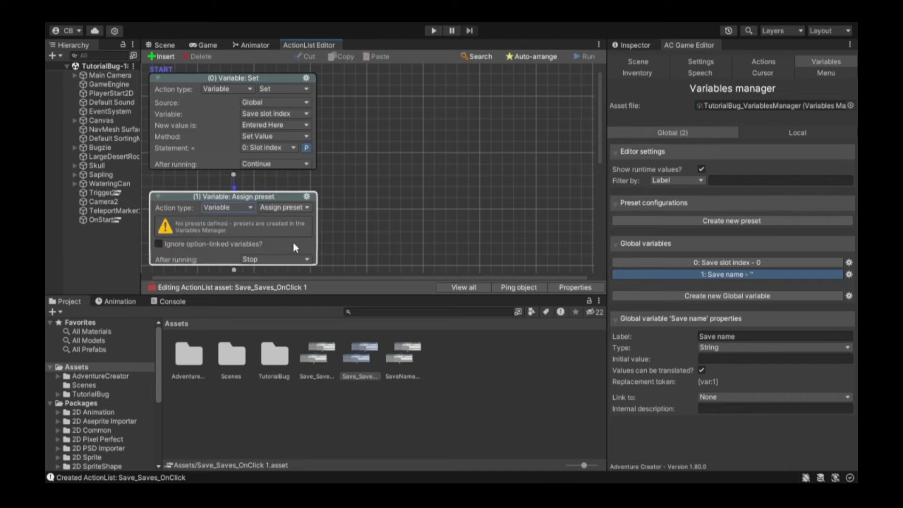
left_click(310, 277)
scroll(332, 218, "down", 1)
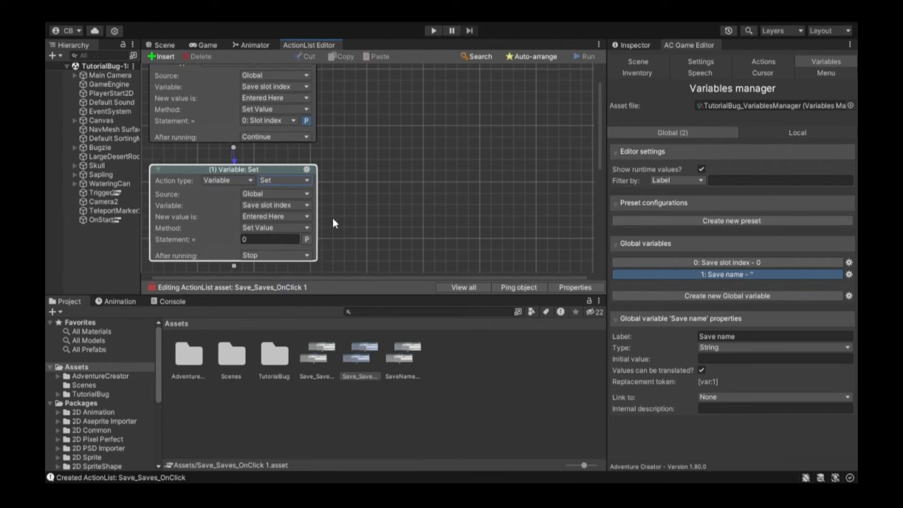
left_click(283, 207)
left_click(284, 229)
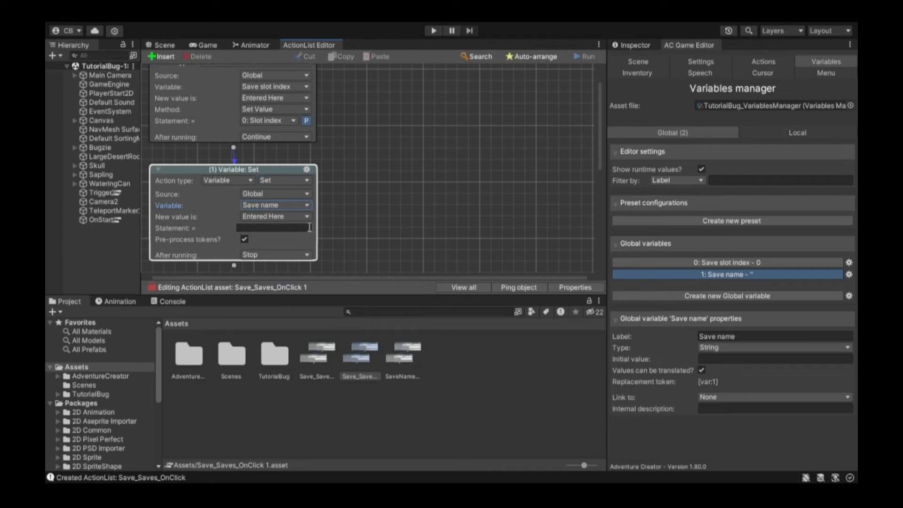
Take the Save name value from the Save menu's Saves element, using the Slot index parameter as slot number with offset included.
scroll(272, 191, "down", 1)
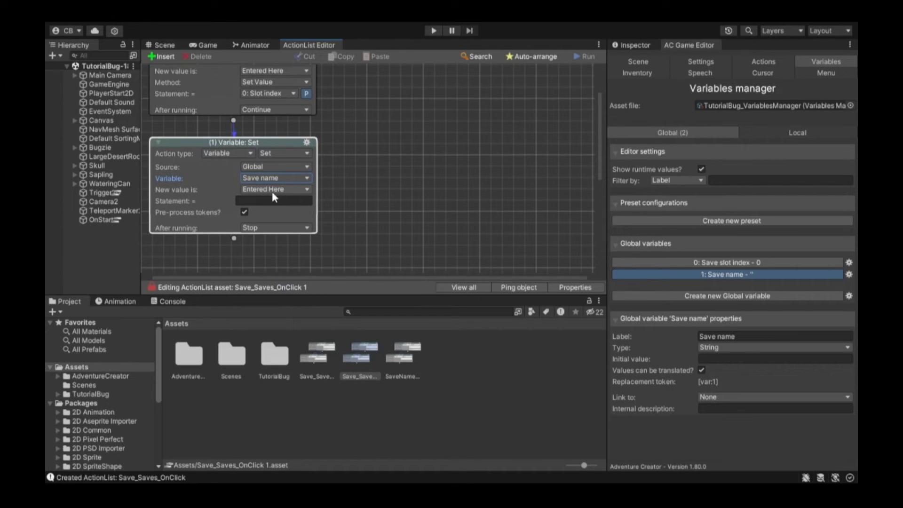
left_click(268, 217)
left_click(261, 201)
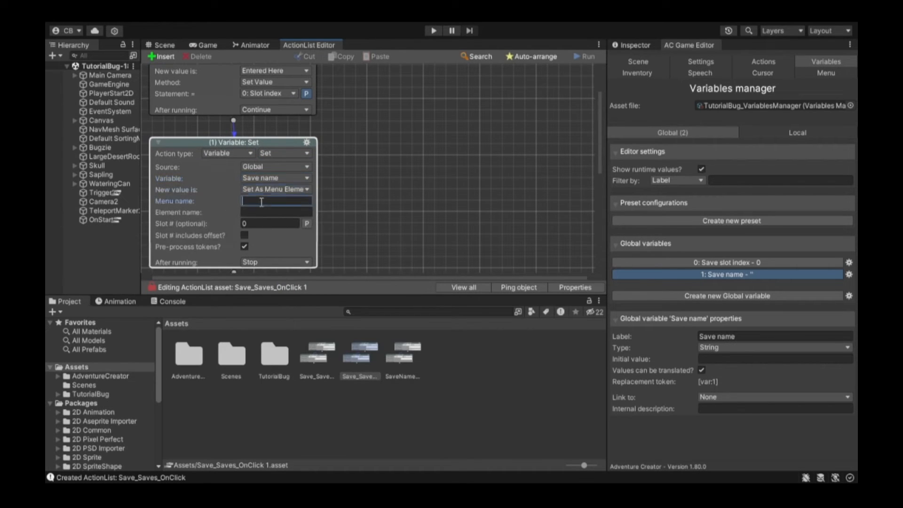
type("Save")
left_click(258, 212)
type("Saves")
left_click(306, 224)
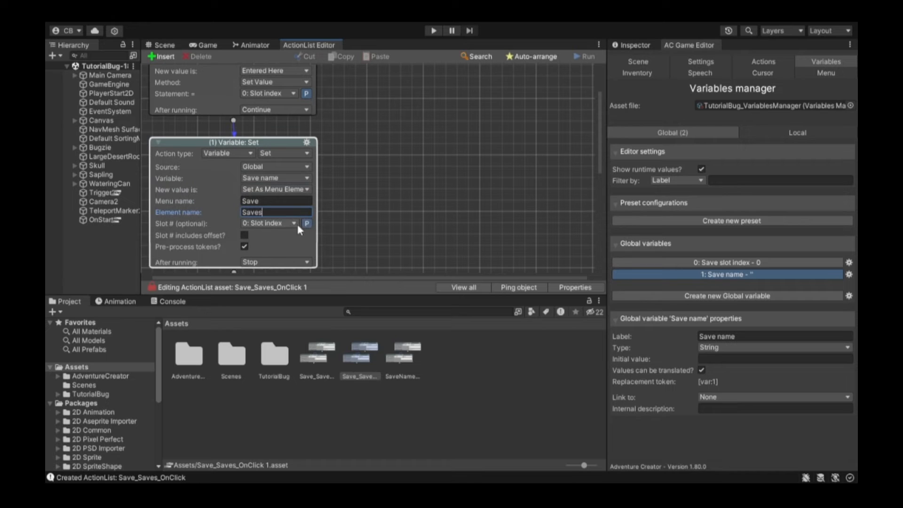
left_click(245, 235)
Chain a third action after the Save name assignment and make it Menu: Update content.
scroll(332, 213, "down", 2)
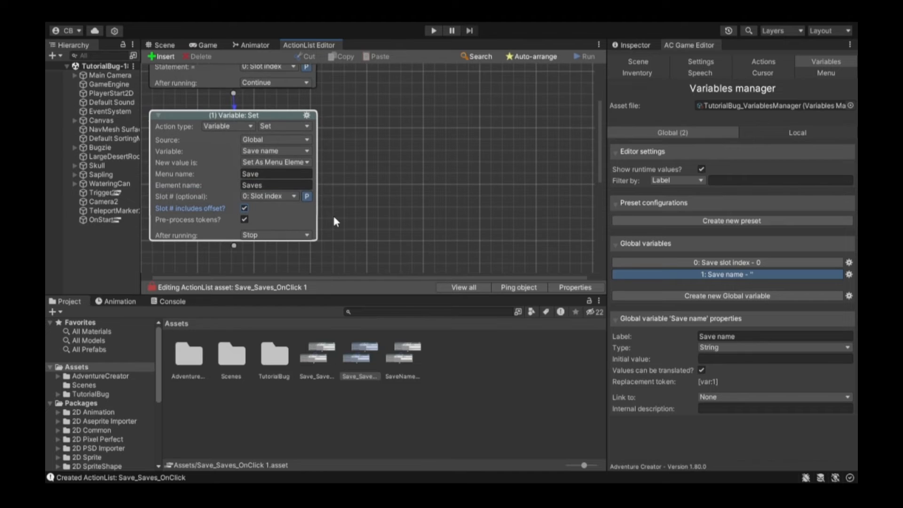
scroll(333, 217, "down", 1)
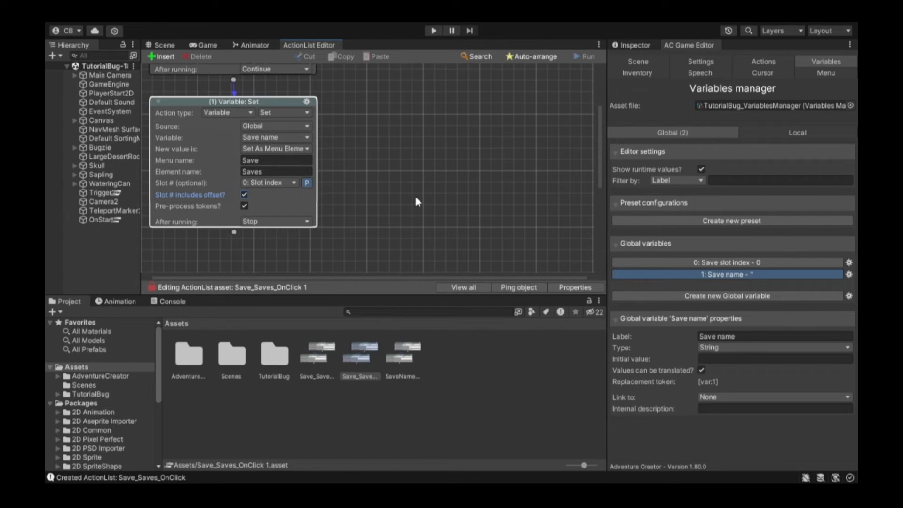
scroll(414, 198, "down", 2)
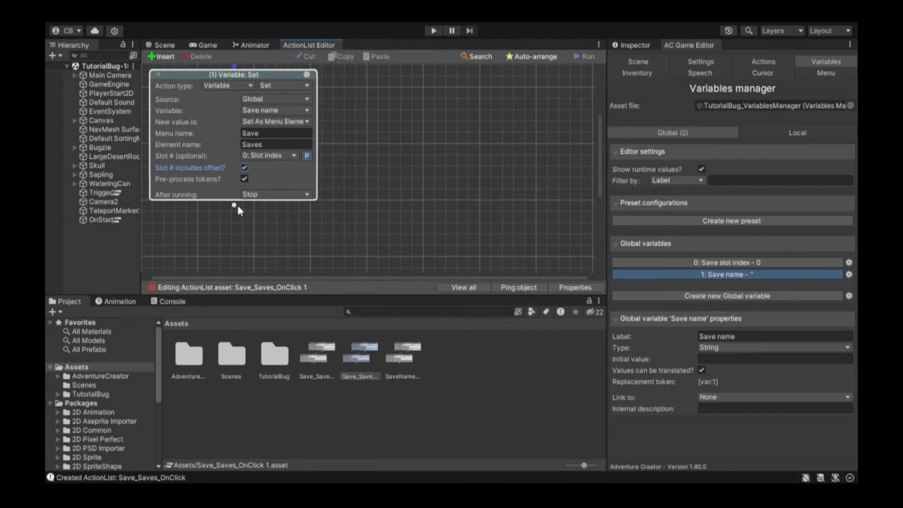
left_click_drag(235, 205, 234, 226)
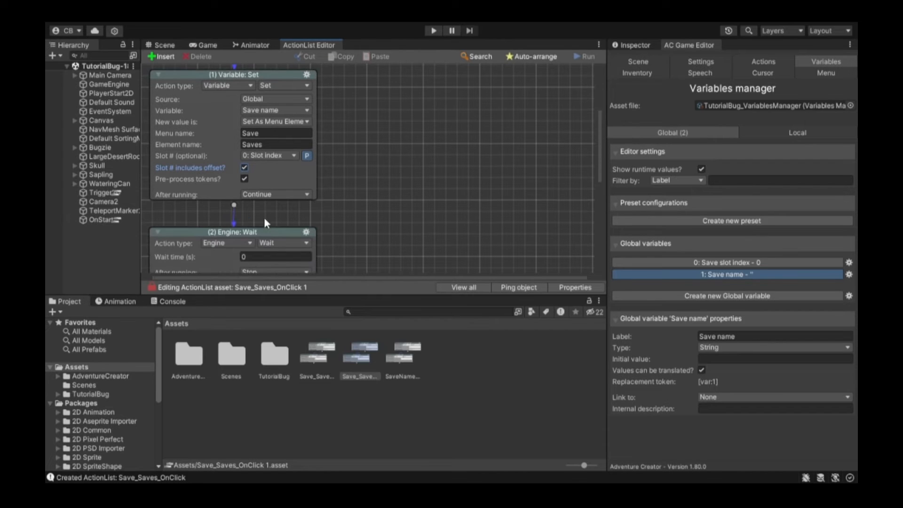
scroll(265, 219, "down", 2)
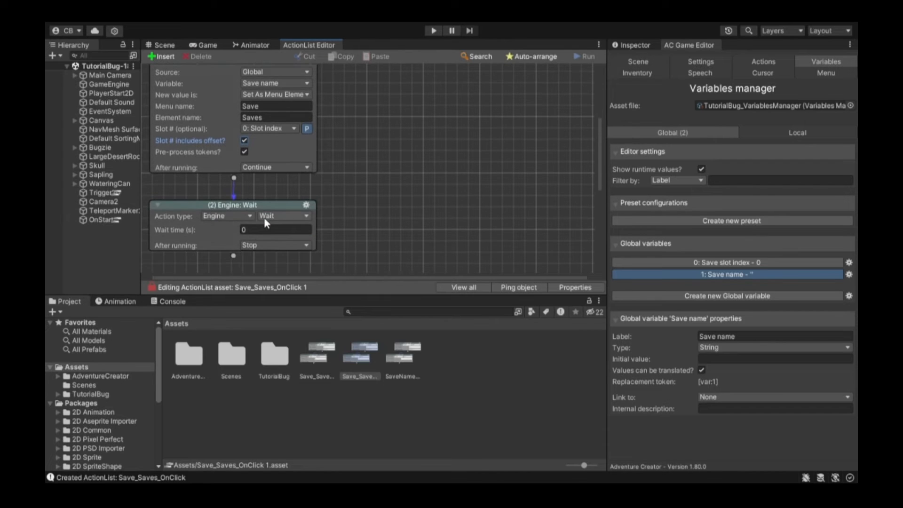
left_click(233, 346)
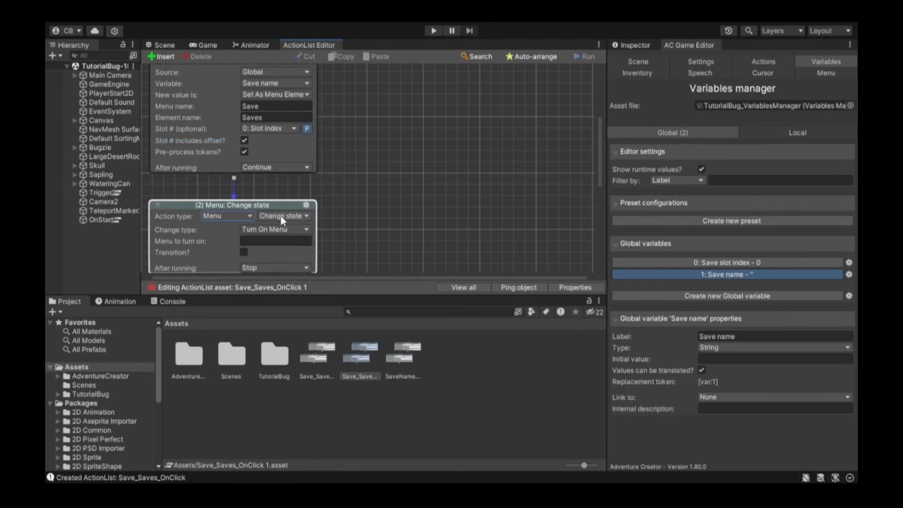
left_click(292, 296)
Have the Update content action fill the SaveName menu's Input element with text from the global variable Save name.
left_click(270, 231)
type("SaveName")
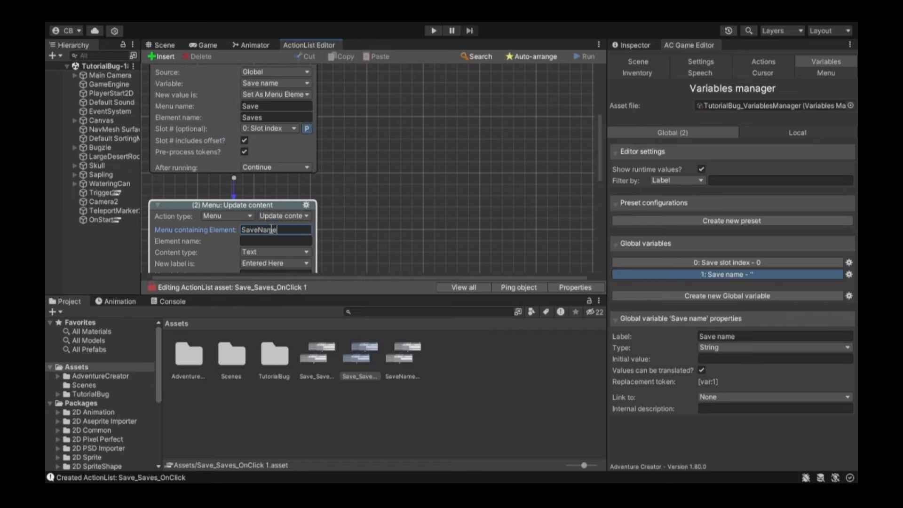
key("Tab")
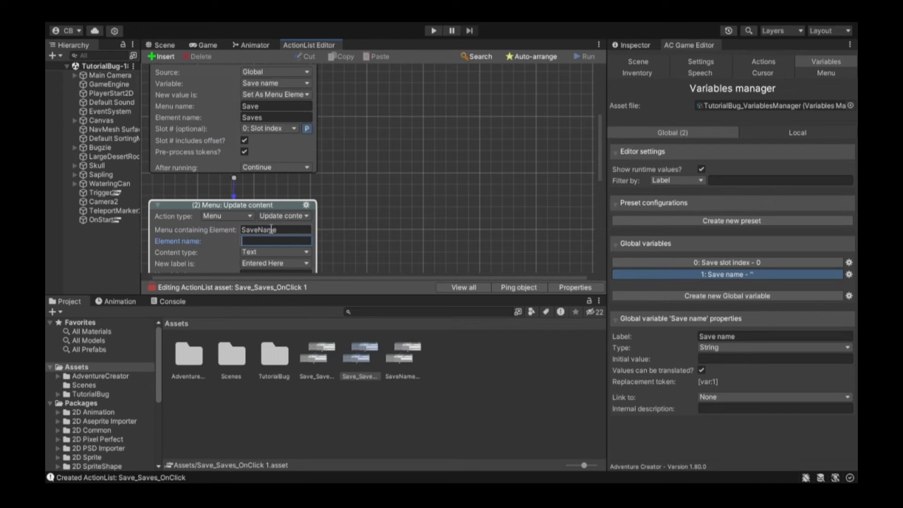
scroll(385, 223, "down", 2)
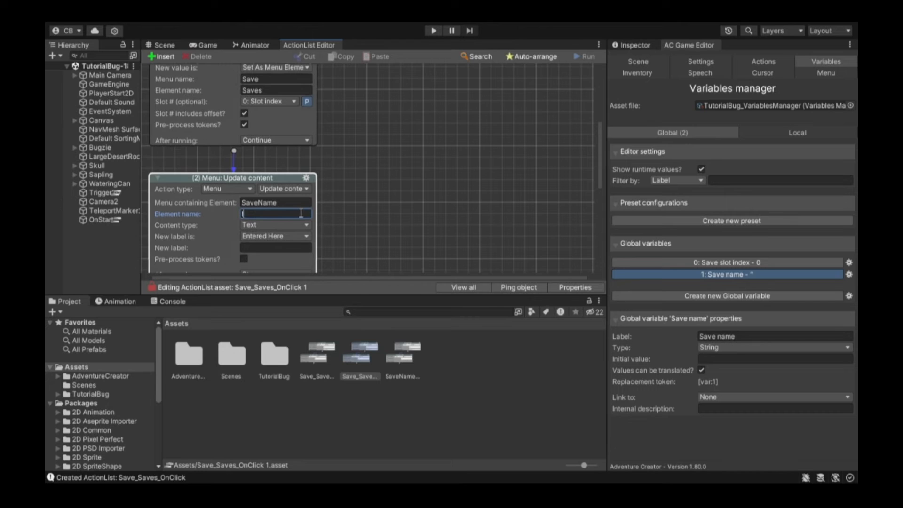
type("Input")
scroll(325, 247, "down", 2)
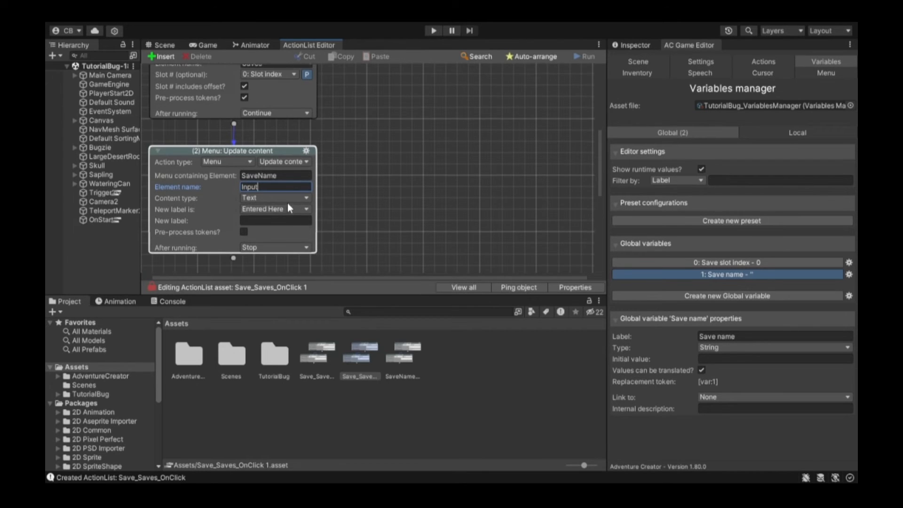
left_click(286, 232)
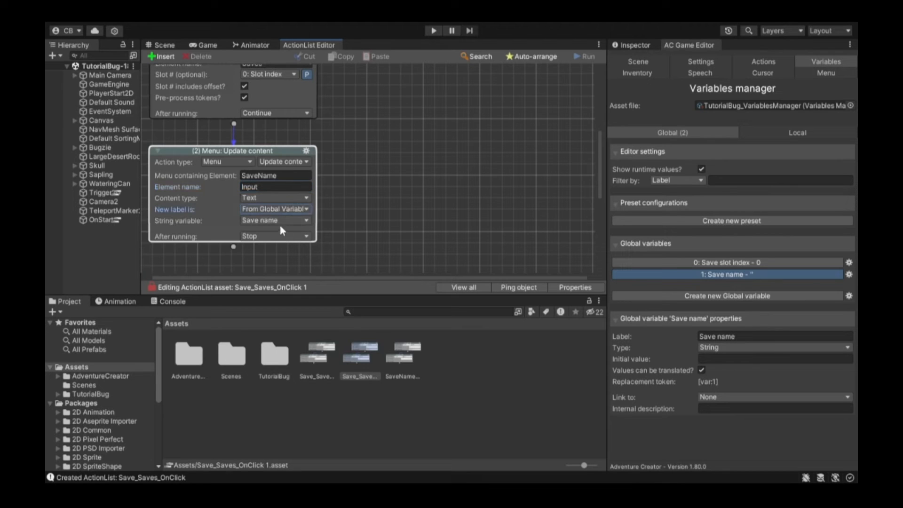
Chain a fourth action after Update content and make it Menu: Change state.
scroll(366, 238, "down", 4)
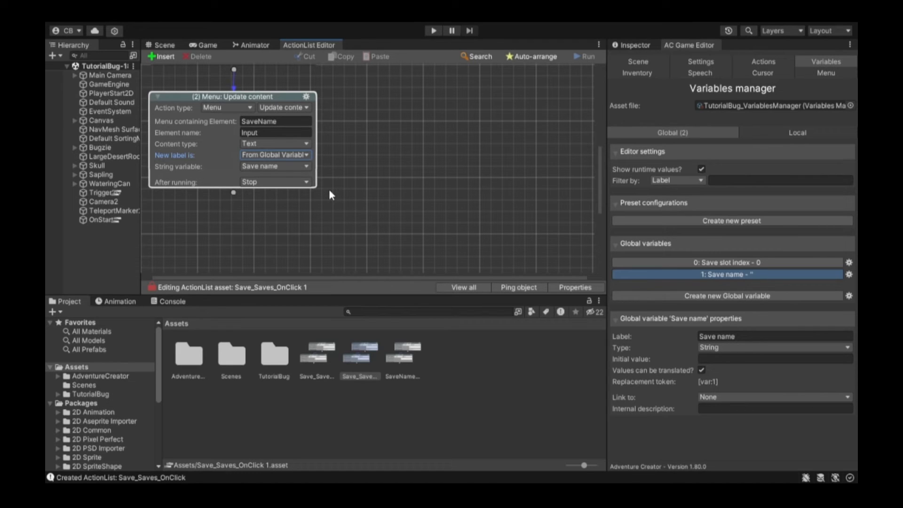
left_click(235, 198)
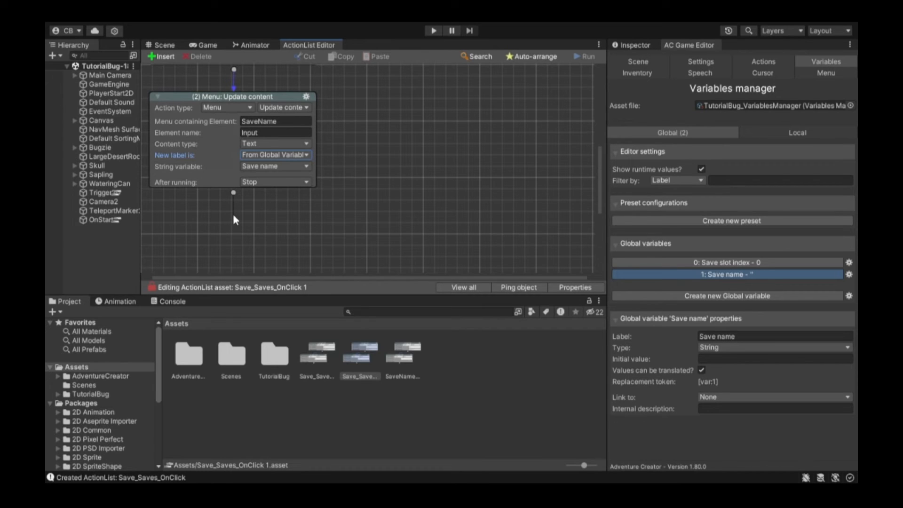
left_click(233, 214)
scroll(283, 216, "down", 3)
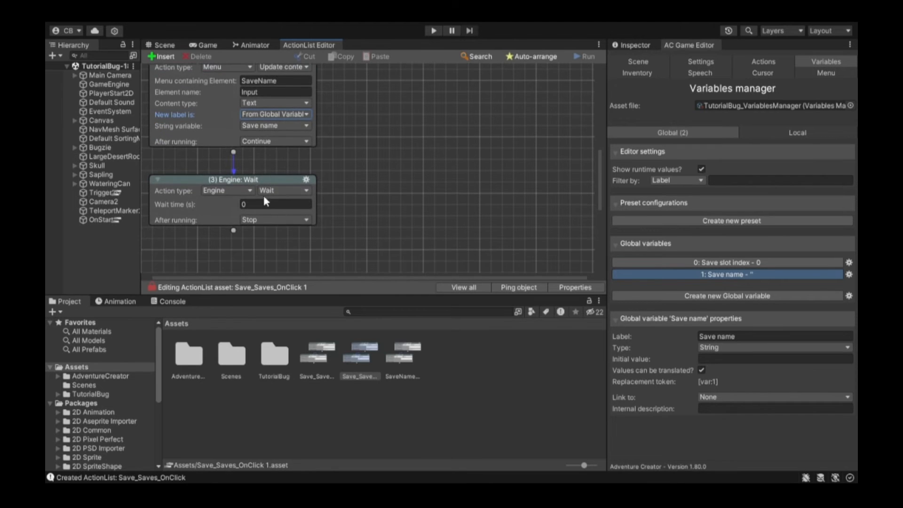
left_click(245, 191)
left_click(247, 309)
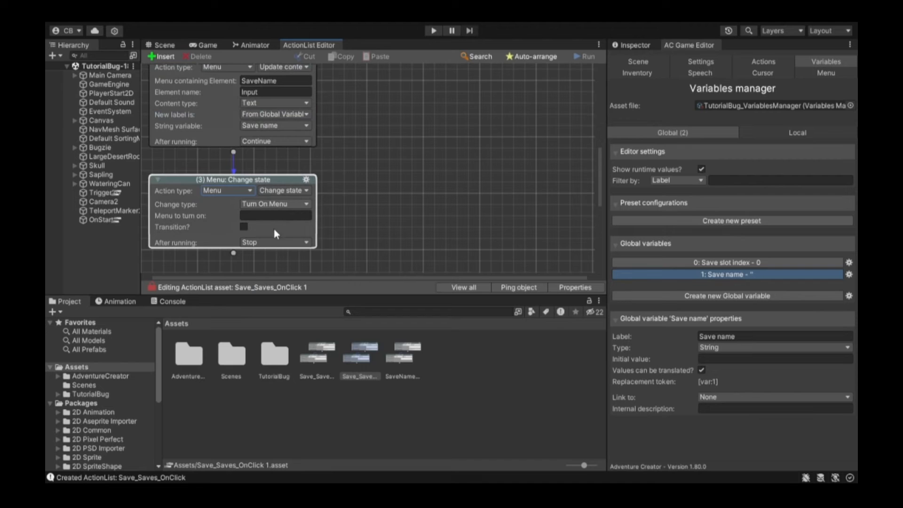
Set the Change state action to turn off the Save menu with a transition.
left_click(275, 204)
left_click(267, 214)
left_click(264, 216)
type("Save")
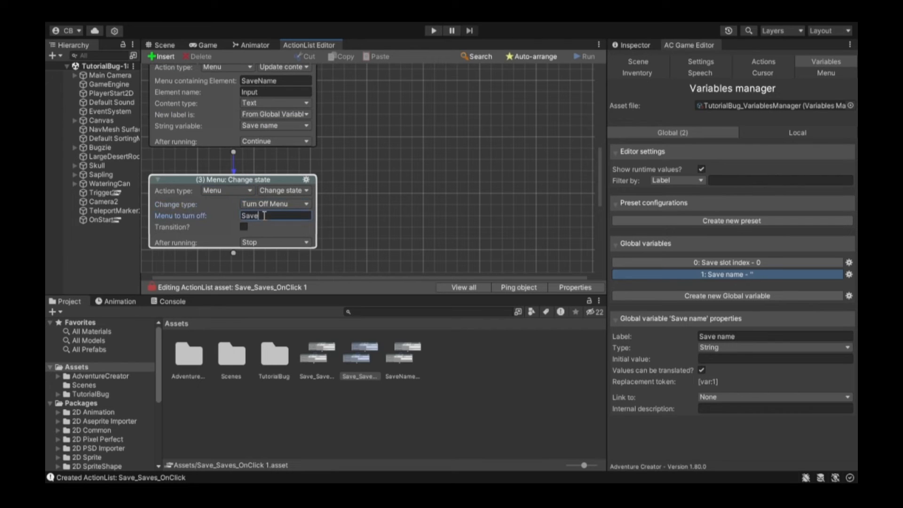
left_click(243, 226)
scroll(276, 217, "down", 2)
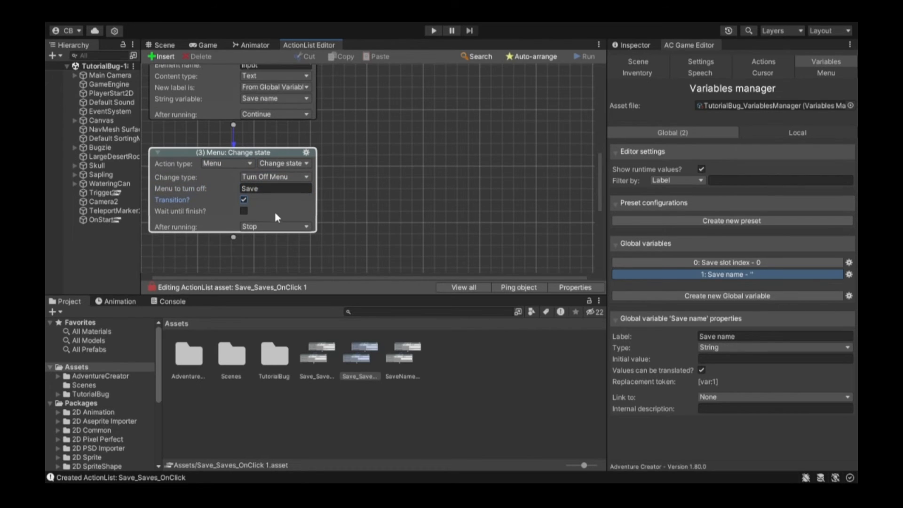
Make the Save menu's turn-off action wait until finished, and chain a fifth action of type Menu: Change state.
left_click(244, 211)
scroll(263, 197, "down", 5)
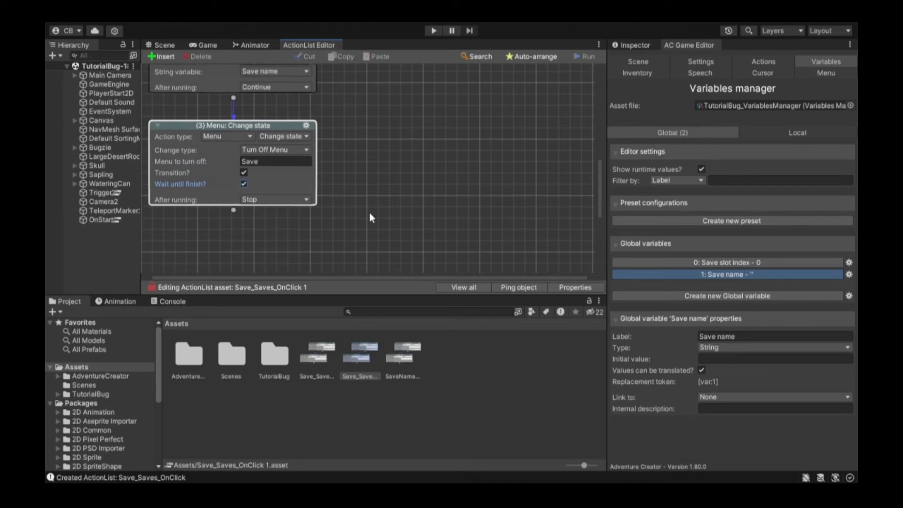
left_click_drag(234, 170, 242, 195)
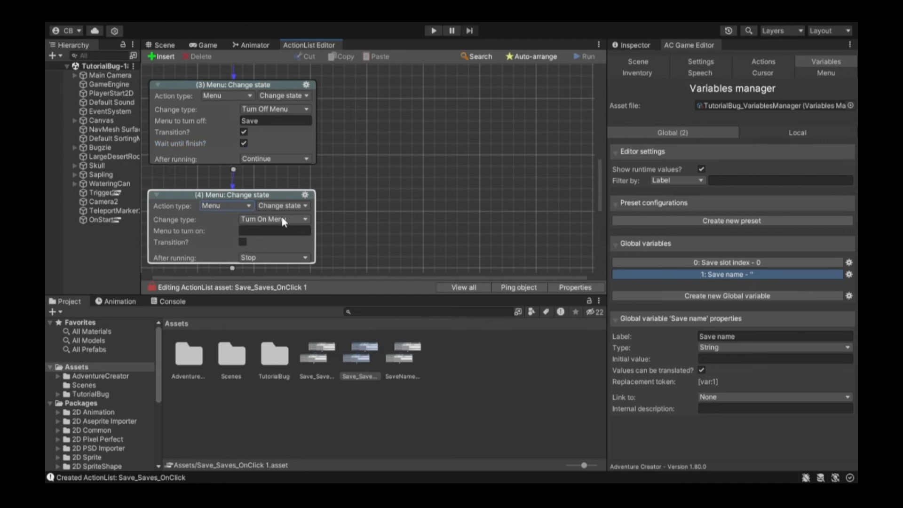
Set the fifth action to turn on the SaveName menu with a transition and wait until it finishes.
left_click(281, 219)
left_click(268, 219)
left_click(261, 231)
type("S")
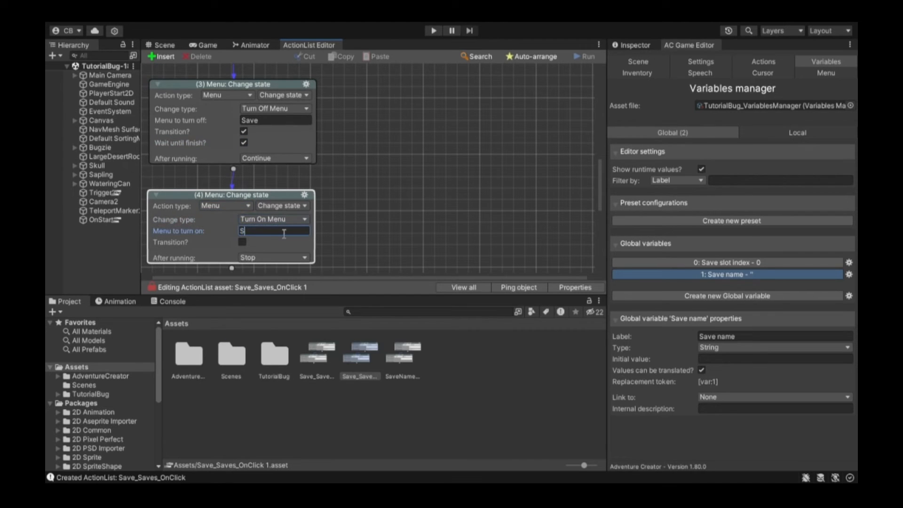
type("aveName")
left_click(242, 241)
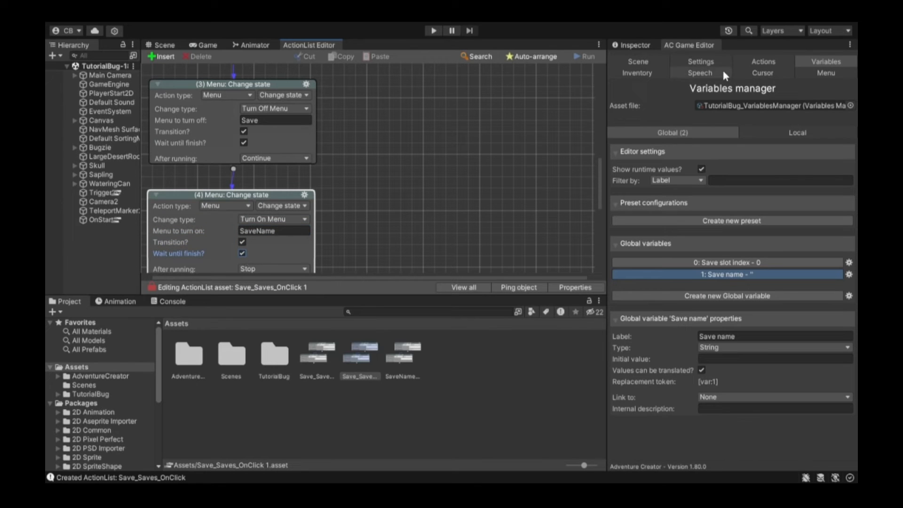
Create a new ActionList asset for the Save button of the SaveName menu and open it for editing.
left_click(827, 73)
scroll(781, 312, "down", 3)
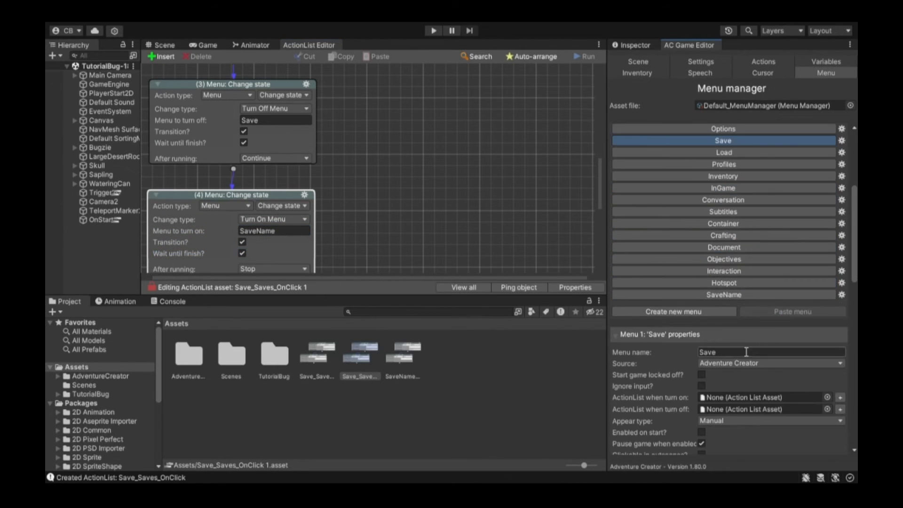
left_click(722, 295)
scroll(753, 323, "down", 9)
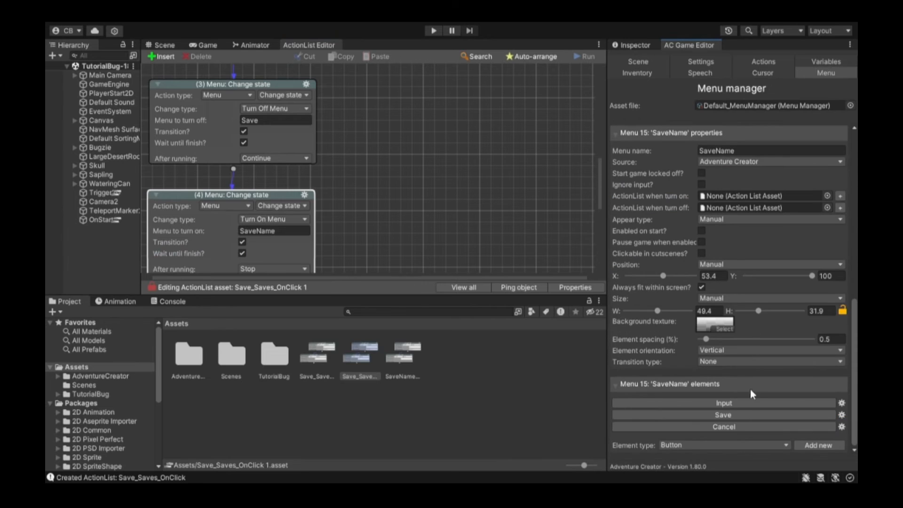
left_click(747, 414)
scroll(777, 375, "down", 5)
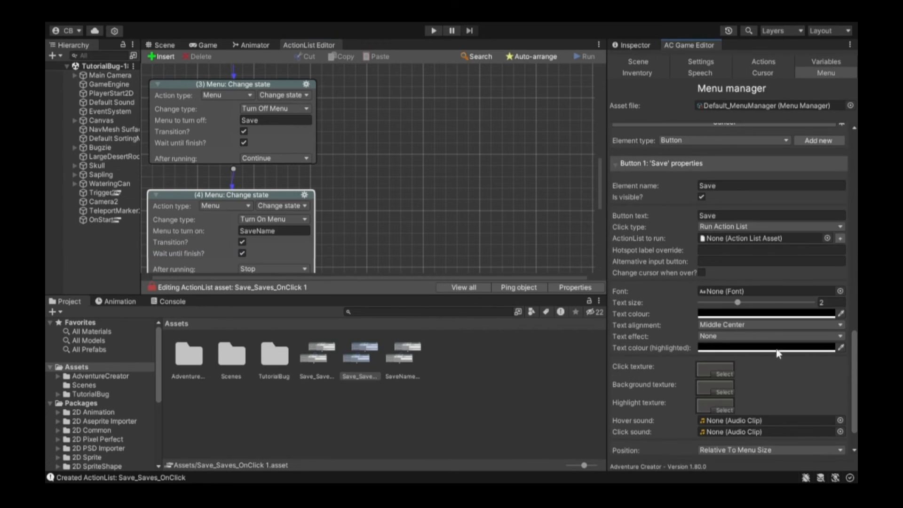
left_click(840, 239)
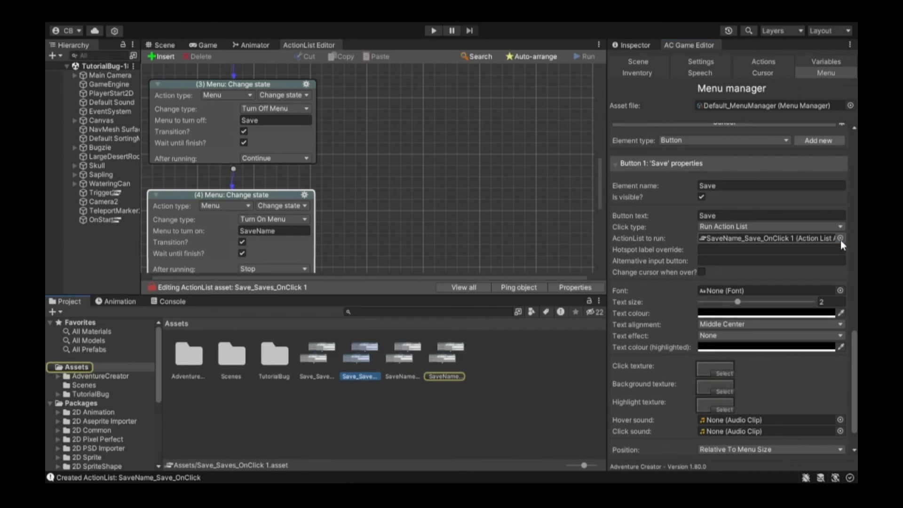
double_click(800, 237)
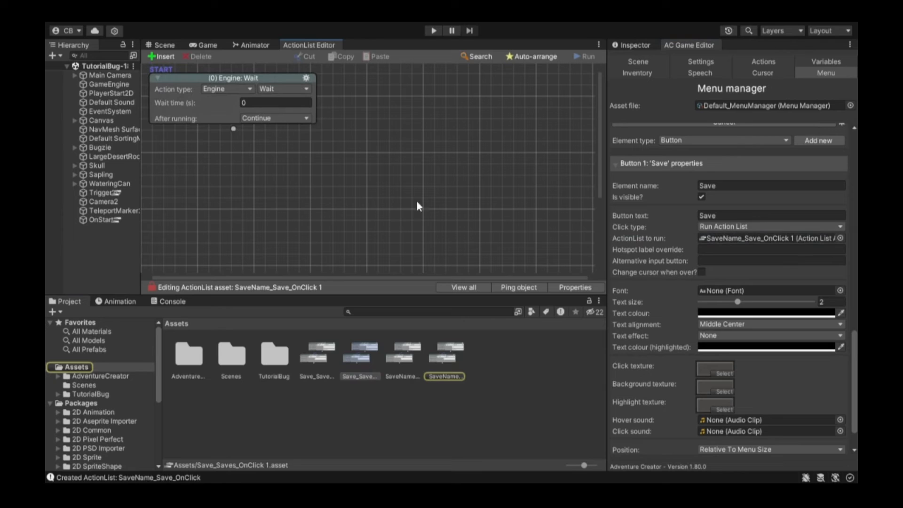
Change the first action to Variable: Set, targeting the global variable Save name.
left_click(244, 104)
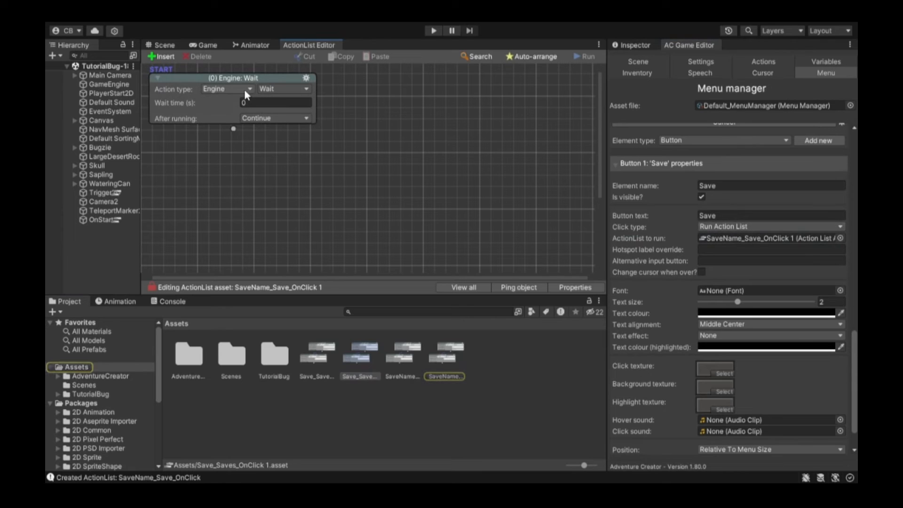
left_click(240, 348)
left_click(292, 180)
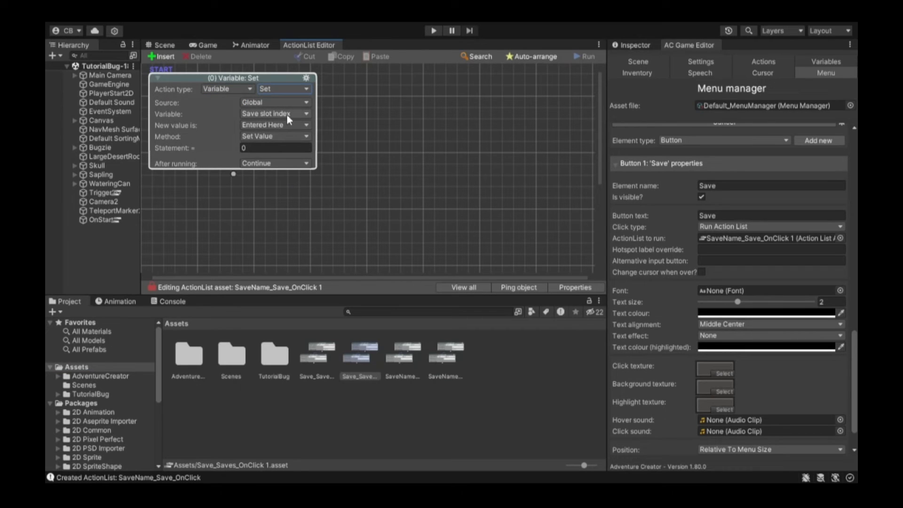
left_click(287, 114)
left_click(293, 131)
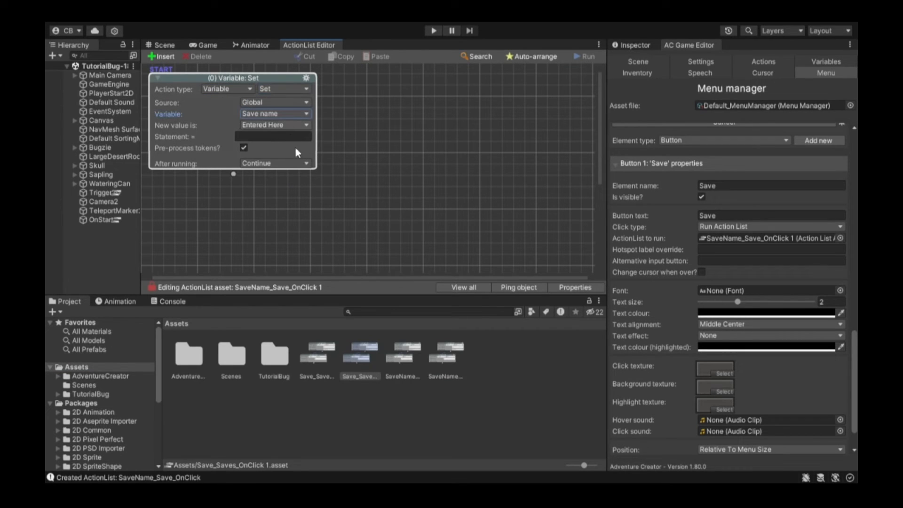
Have the Save name variable take its value from the Input element's label in the SaveName menu.
left_click(295, 150)
left_click(288, 137)
type("S")
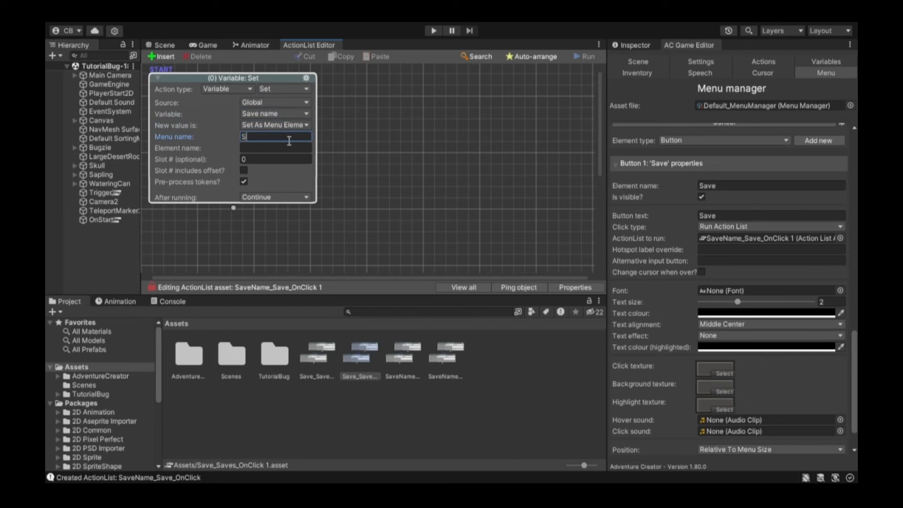
type("aveName")
key("Tab")
type("Input")
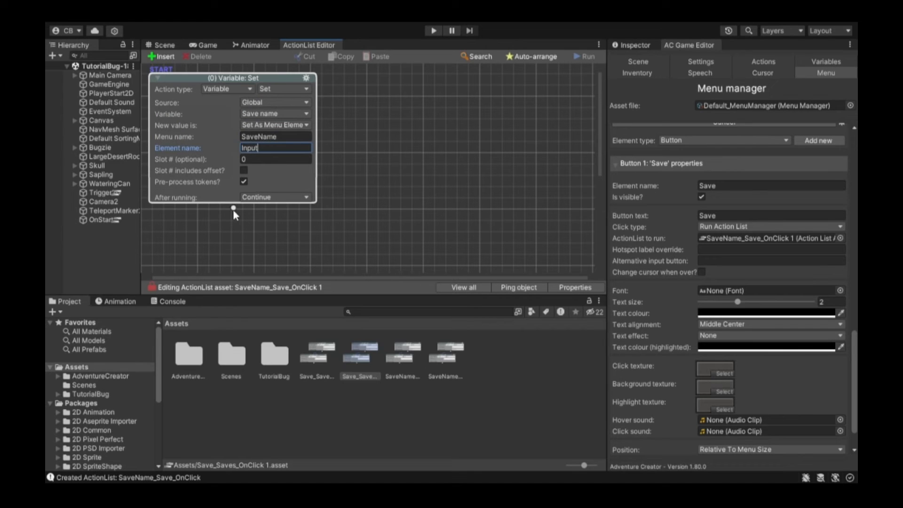
Chain a second action after the Save name assignment and make it Menu: Change state.
left_click_drag(232, 209, 246, 236)
left_click(245, 245)
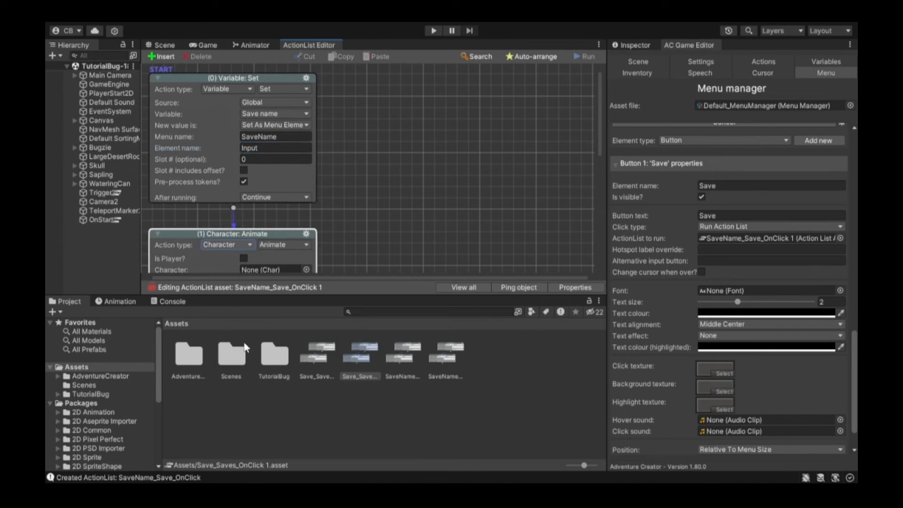
left_click(288, 247)
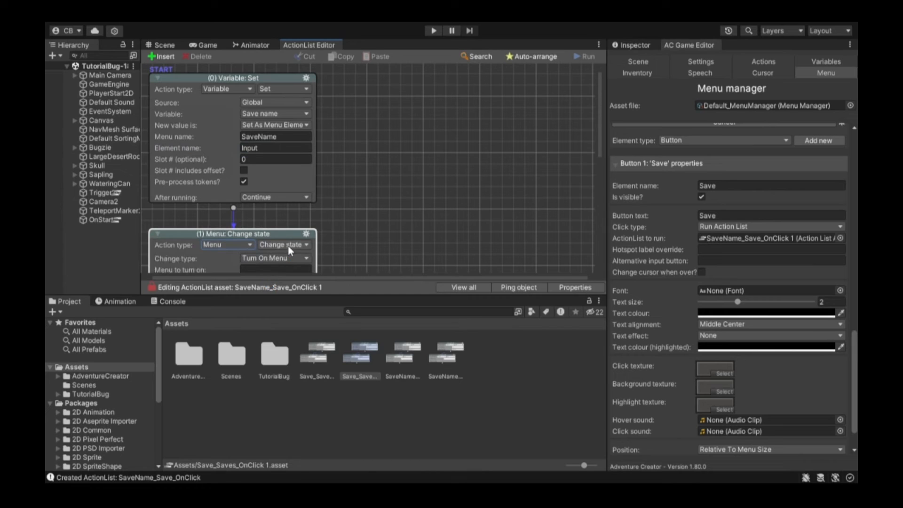
Set the Change state action to turn off the SaveName menu.
scroll(386, 238, "down", 2)
left_click(293, 230)
left_click(293, 244)
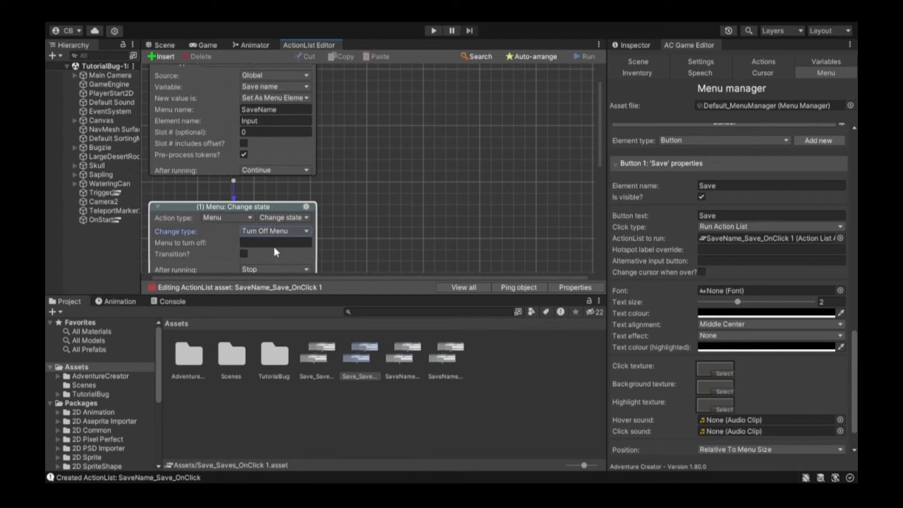
left_click(273, 243)
type("SaveName")
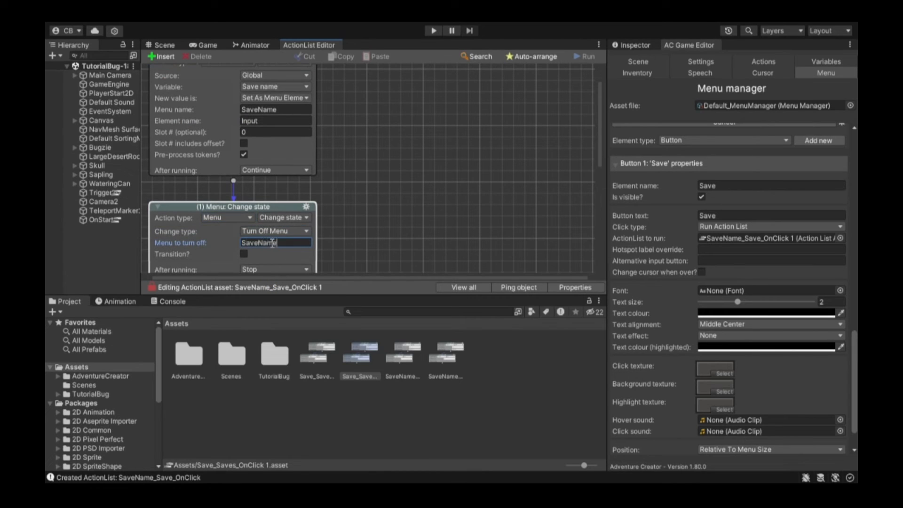
Chain a third action after the SaveName turn-off and make it Save: Save or load.
scroll(232, 203, "down", 6)
left_click_drag(231, 200, 234, 242)
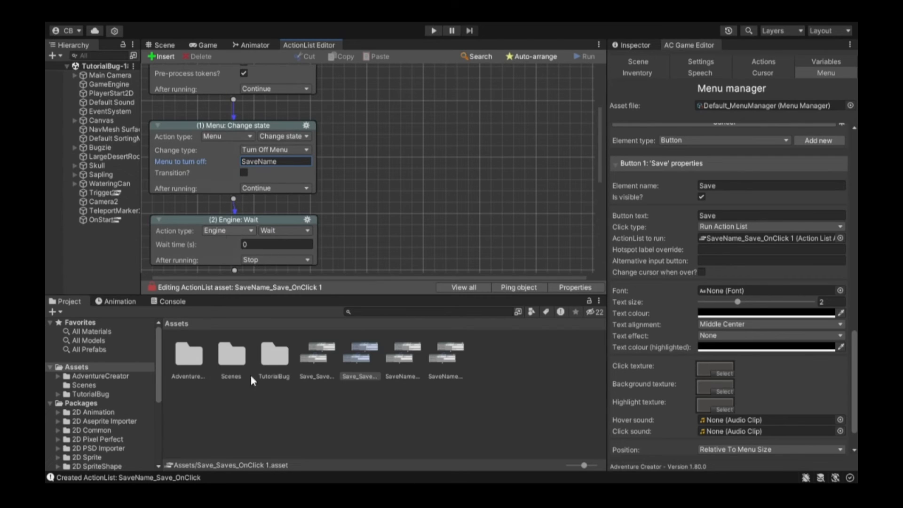
left_click(237, 413)
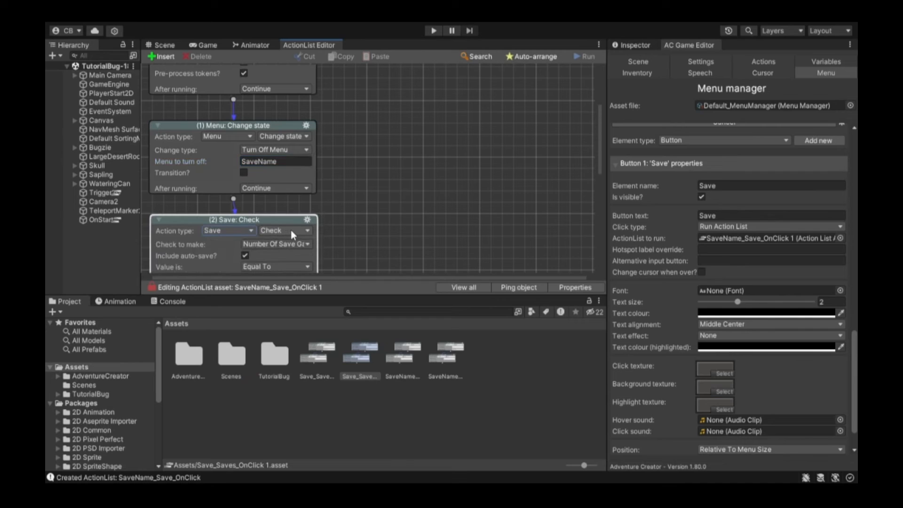
left_click(298, 275)
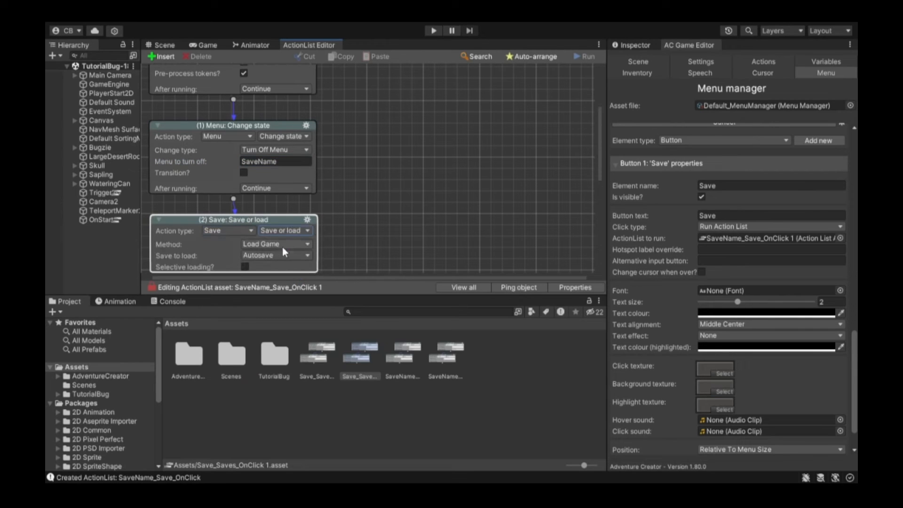
Have the Save or load action overwrite an existing save, with the slot index taken from the variable Save slot index.
left_click(293, 281)
scroll(337, 247, "down", 3)
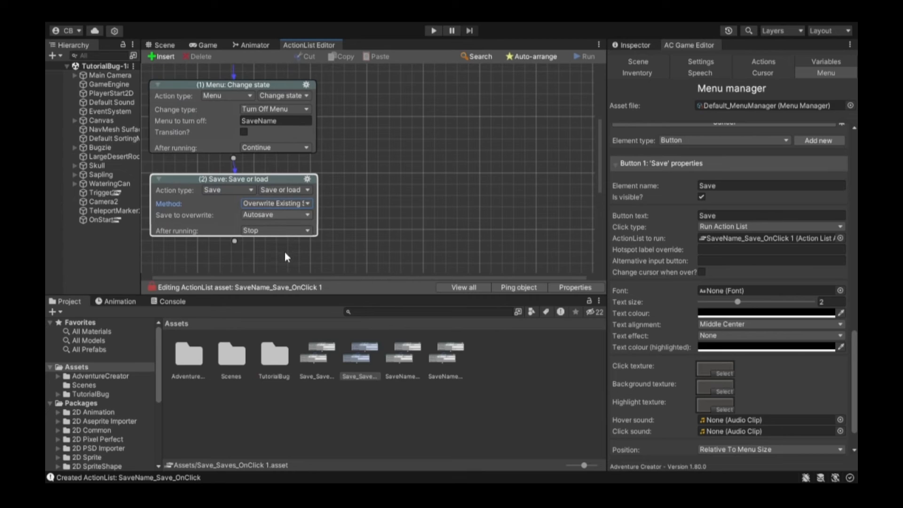
left_click(296, 248)
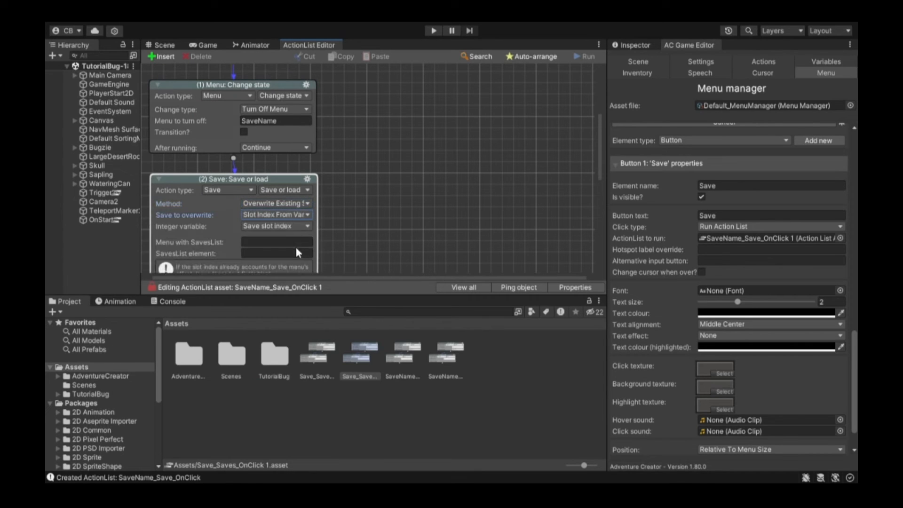
left_click(288, 242)
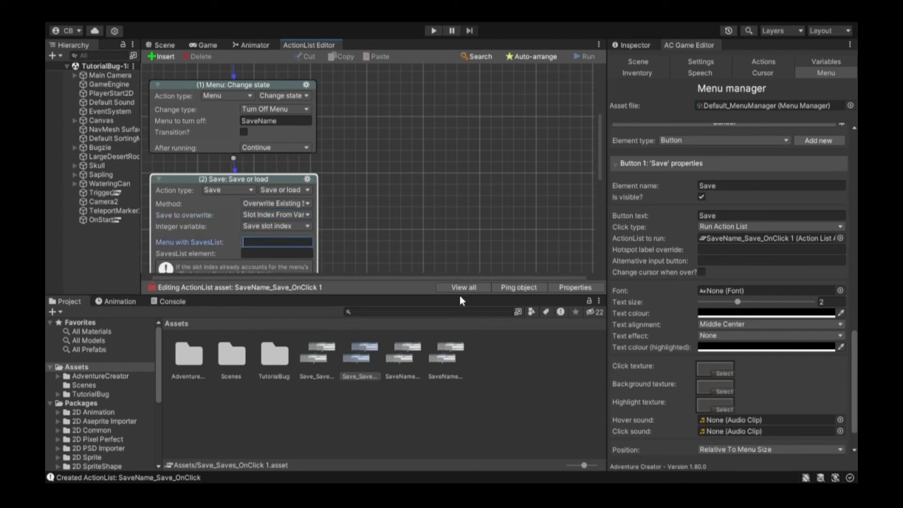
Enable updating the save's label with a custom label in the Save or load action.
scroll(405, 185, "down", 3)
scroll(349, 246, "down", 1)
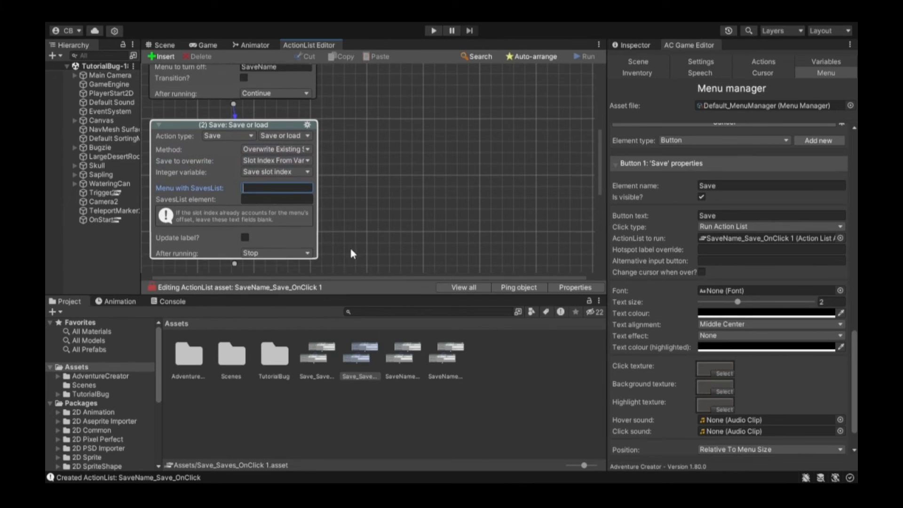
scroll(350, 249, "down", 1)
left_click(244, 223)
scroll(248, 219, "down", 2)
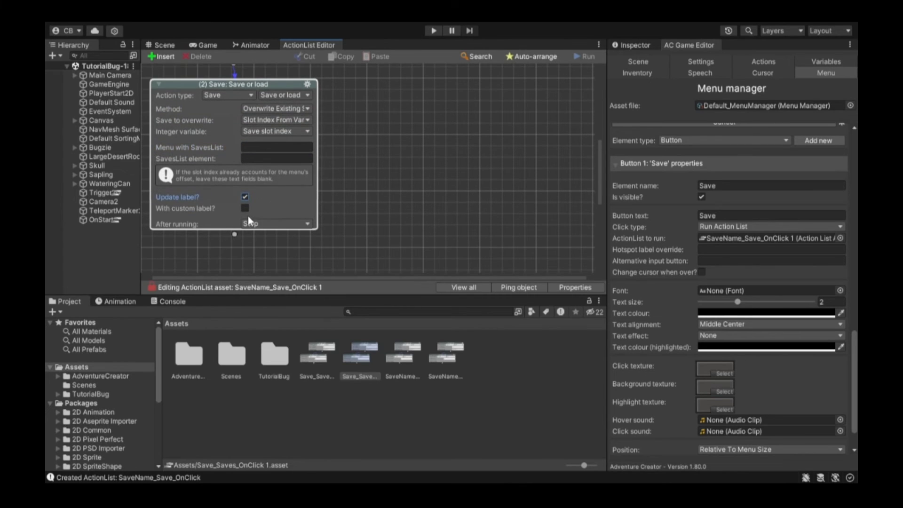
left_click(245, 207)
scroll(347, 234, "down", 2)
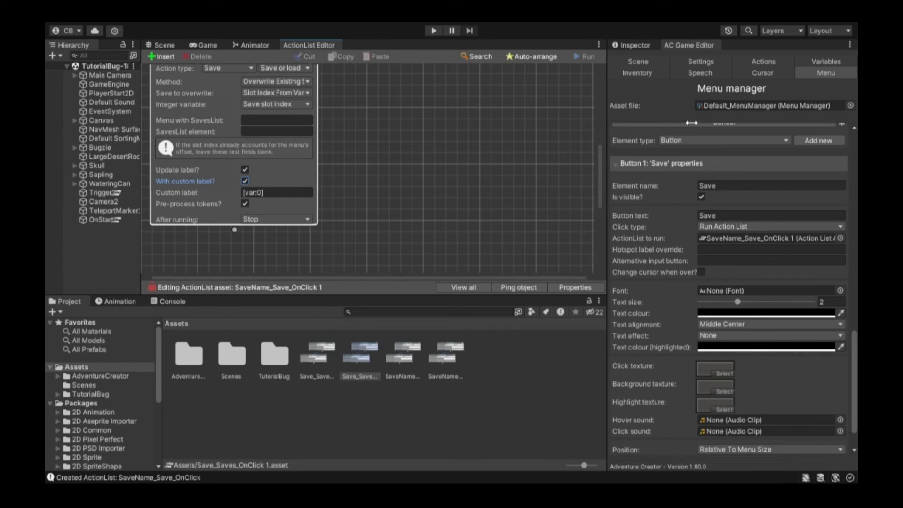
Check the Save name variable's replacement token and set the custom label to [var:1].
left_click(837, 61)
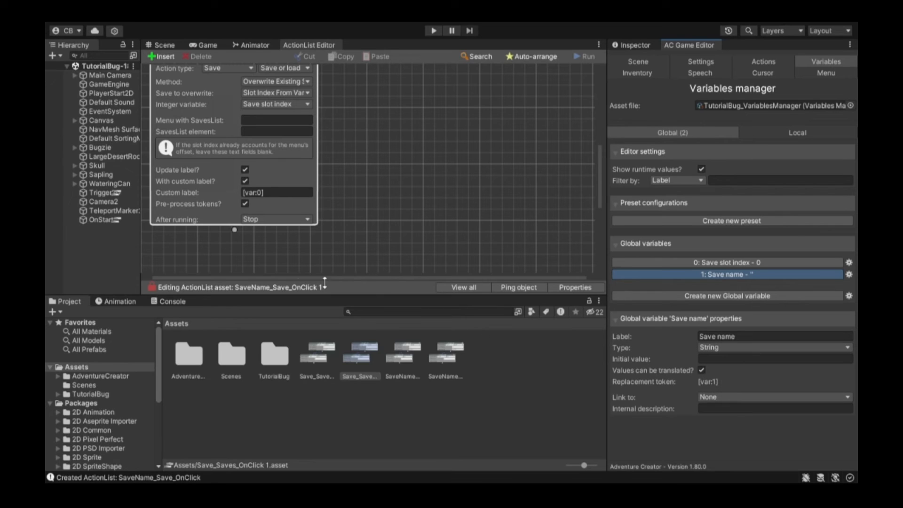
left_click(267, 192)
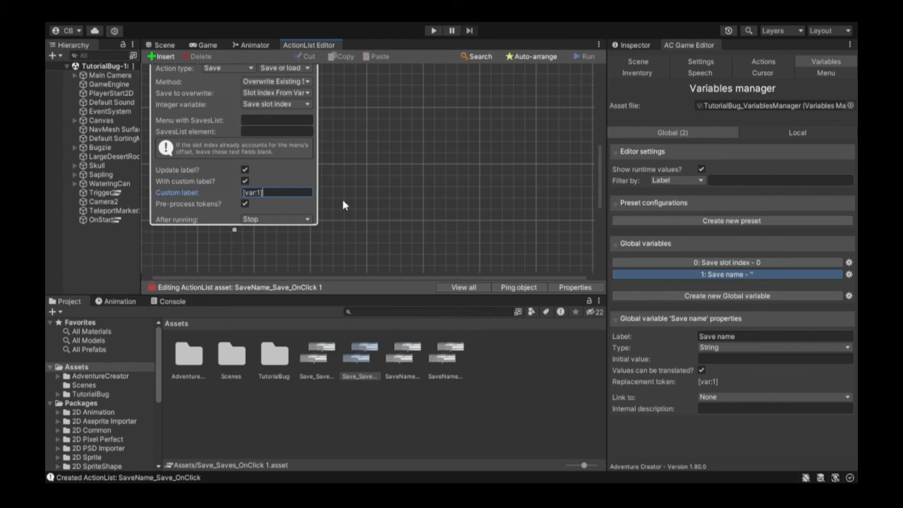
scroll(348, 201, "up", 1)
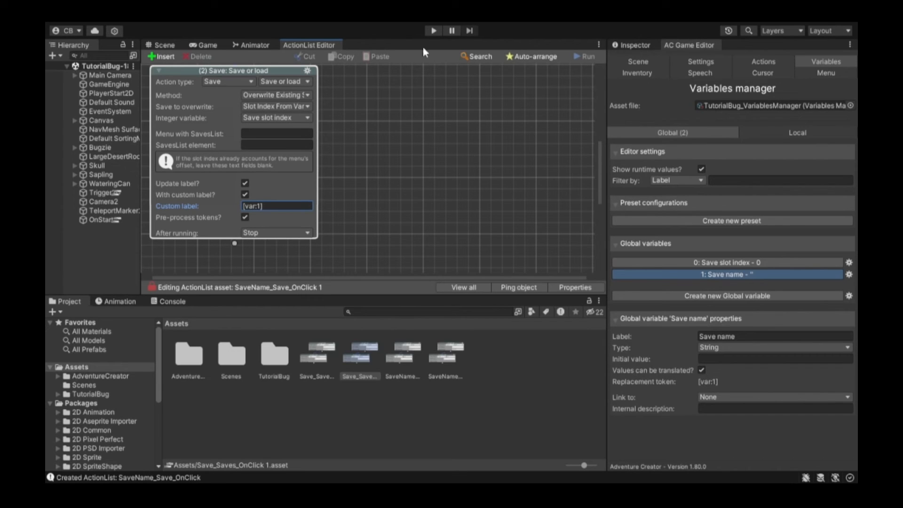
Playtest the game by saving under the name CrossBlossom through the SaveName menu, then bring up the pause menu.
left_click(433, 30)
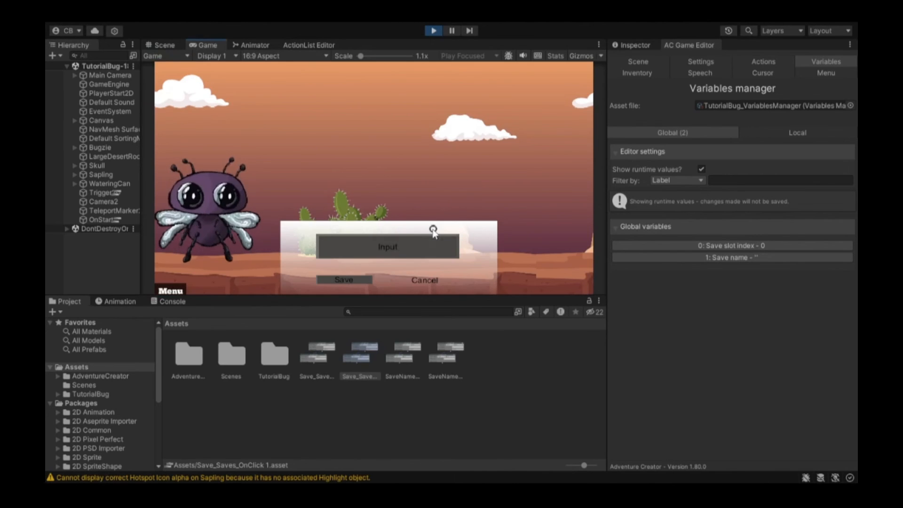
type("C")
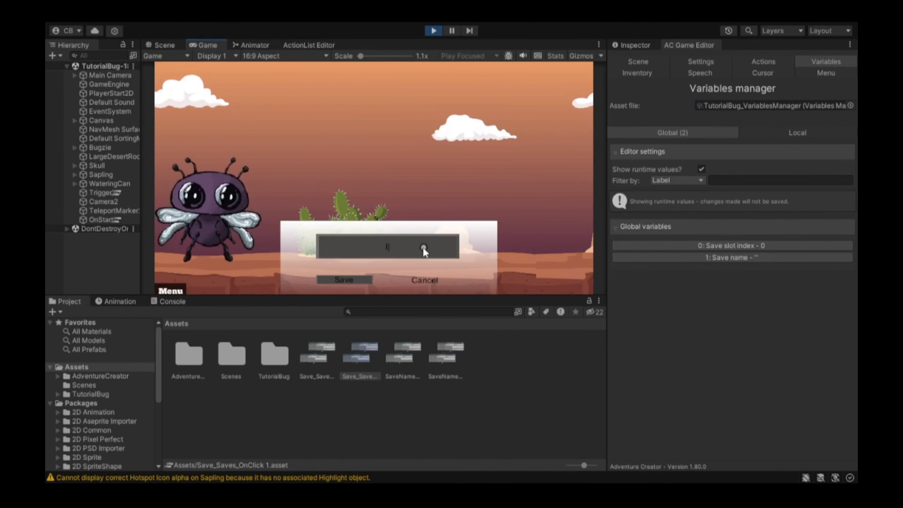
type("rossBlossom")
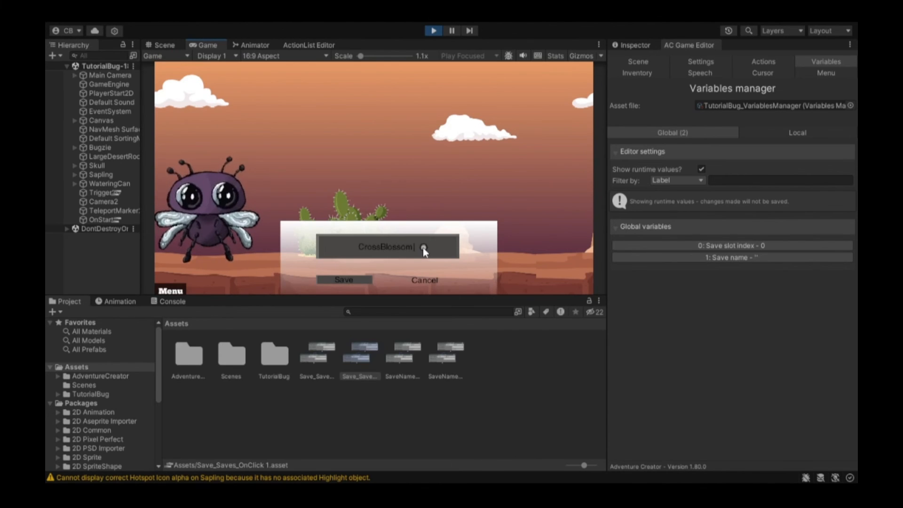
key("Return")
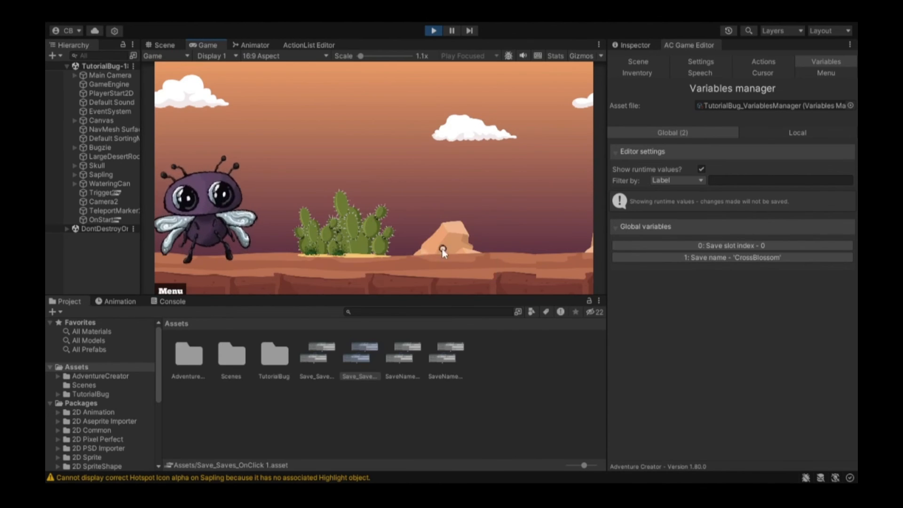
key("Escape")
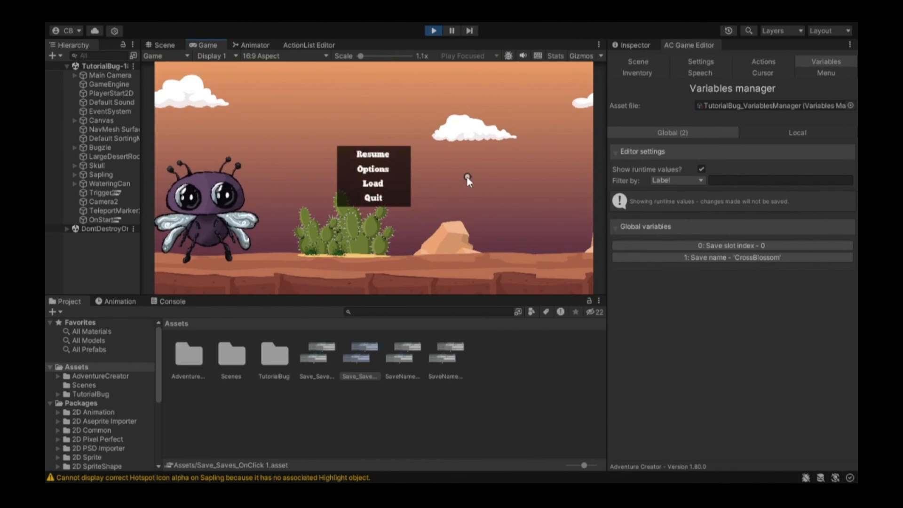
Check how the save is labelled in the game's Load and Save menus, returning to the pause menu after each.
left_click(383, 183)
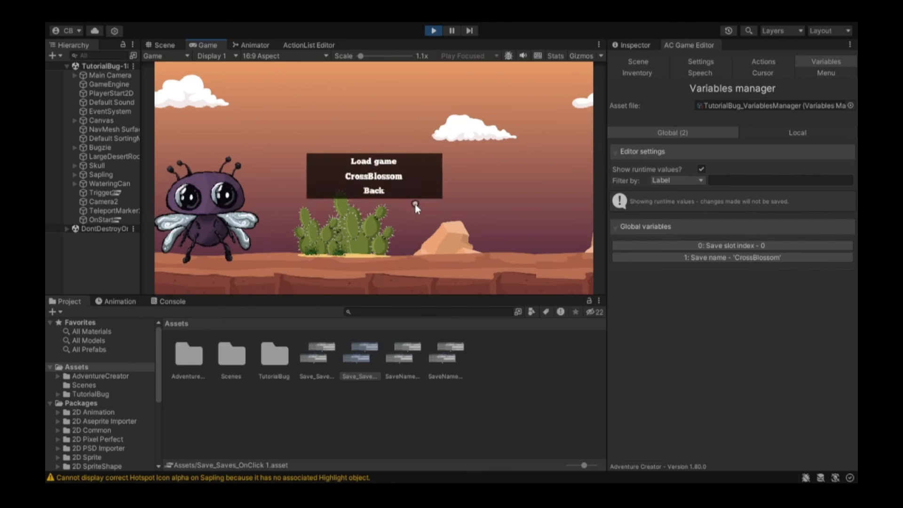
left_click(383, 192)
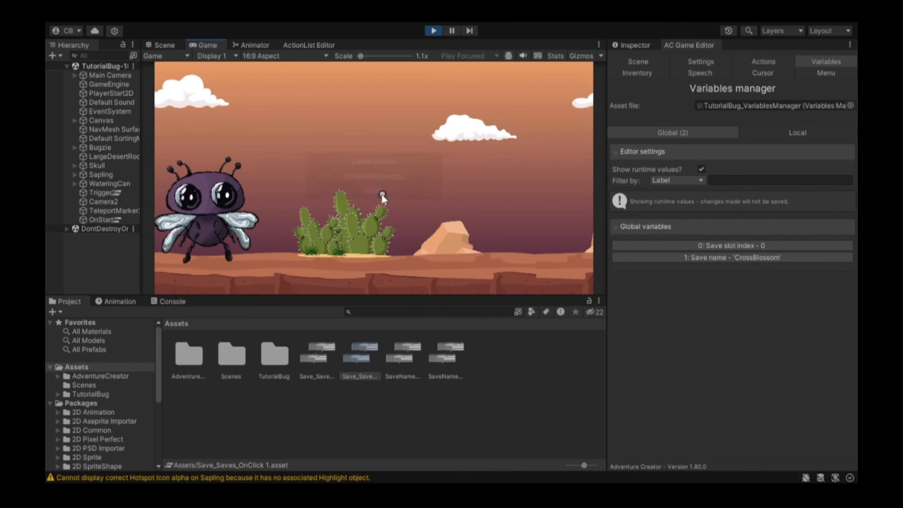
left_click(377, 175)
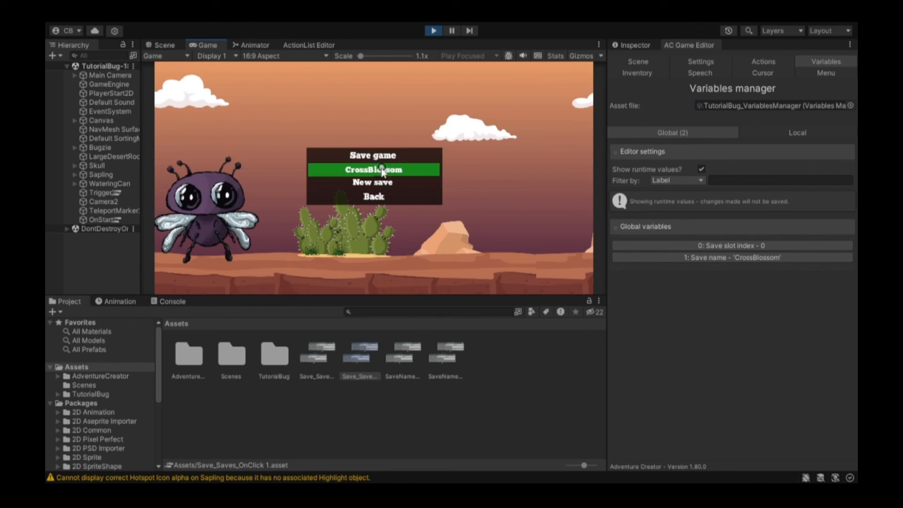
left_click(376, 197)
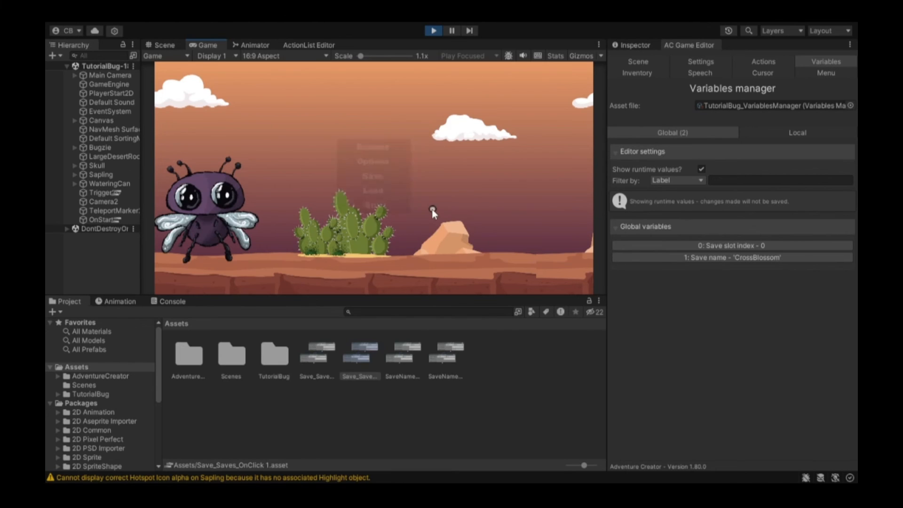
Search the project assets for Setup and open the SetupPauseMenu ActionList stored under TutorialBug/UI/ActionLists.
left_click(428, 312)
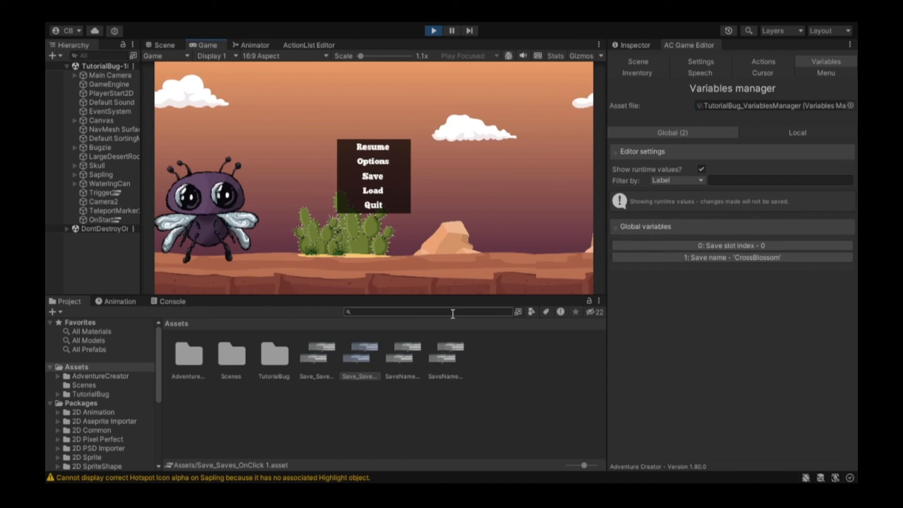
type("Setup")
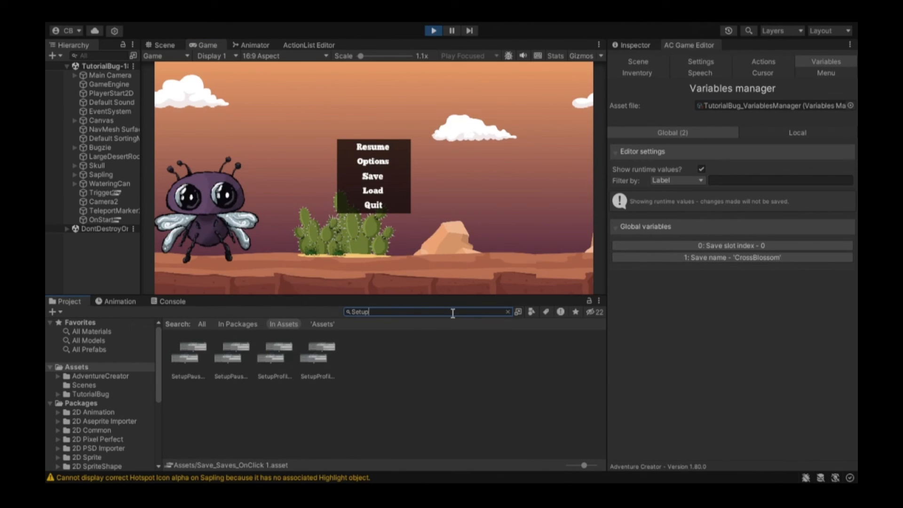
left_click(230, 352)
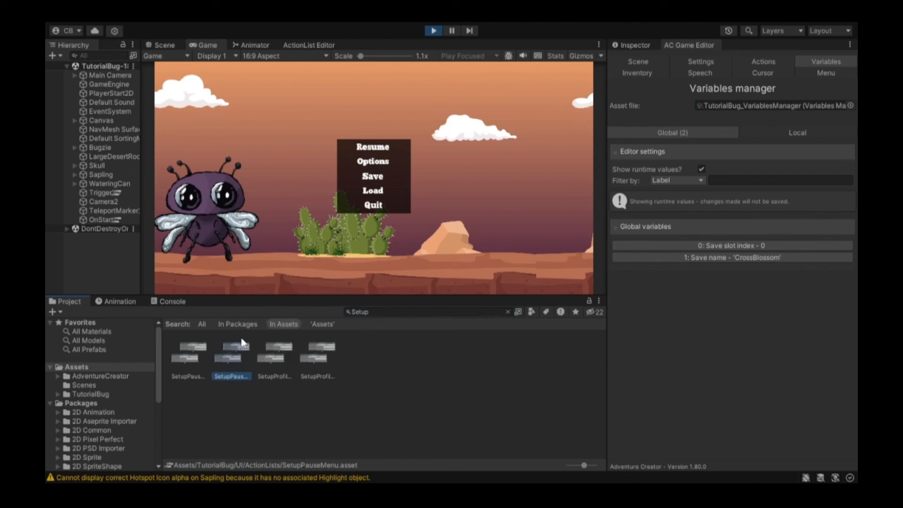
left_click(191, 359)
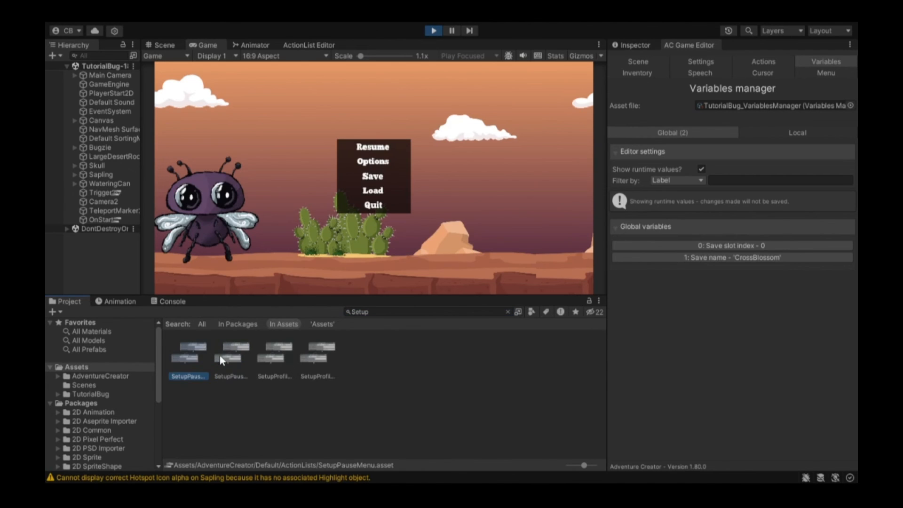
double_click(224, 355)
Move the Menu: Change state action slightly lower in the SetupPauseMenu graph and stop the playtest.
scroll(328, 203, "down", 3)
scroll(328, 203, "down", 2)
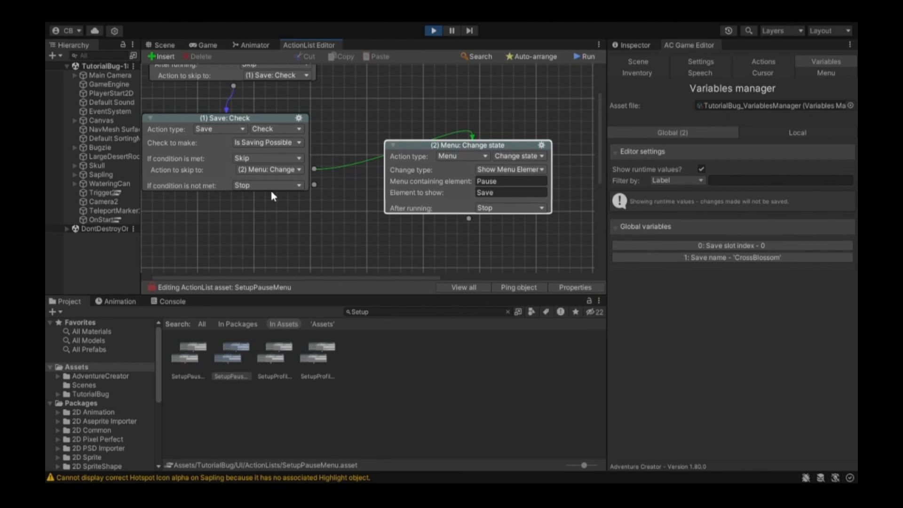
left_click_drag(469, 153, 469, 175)
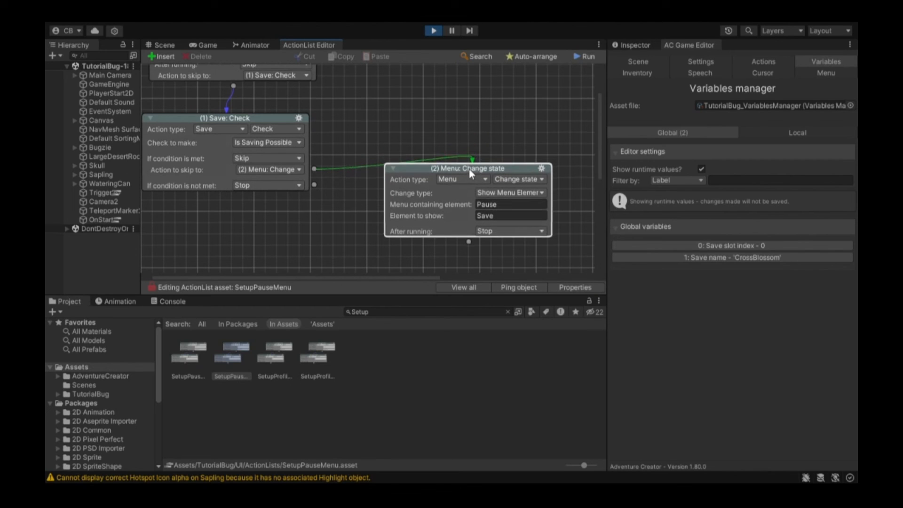
scroll(354, 214, "up", 1)
scroll(353, 214, "up", 3)
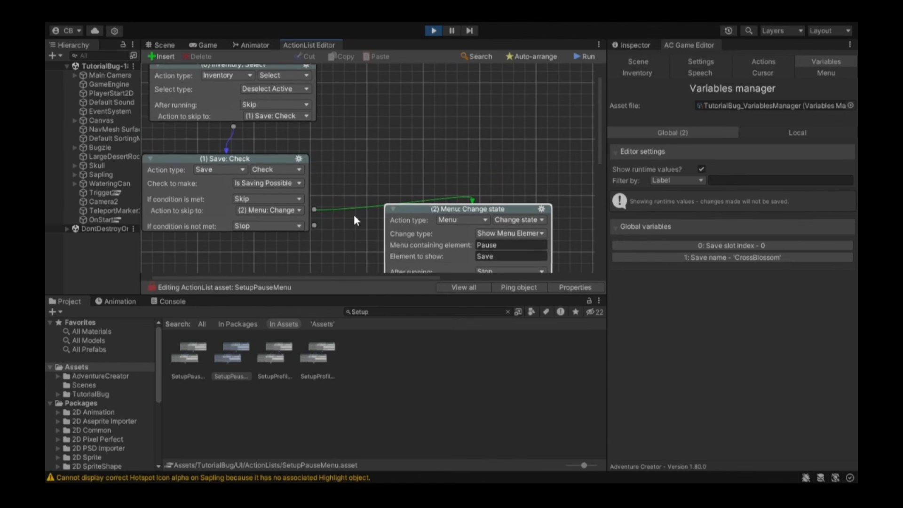
left_click(434, 30)
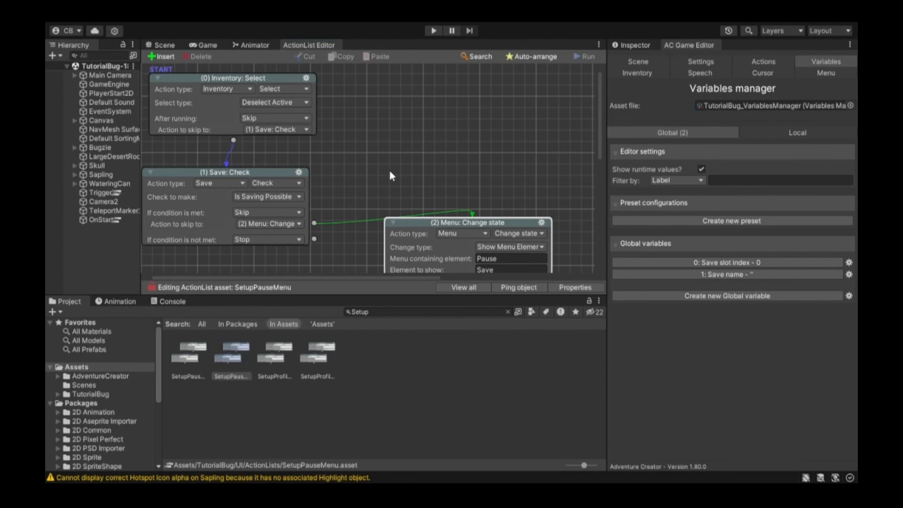